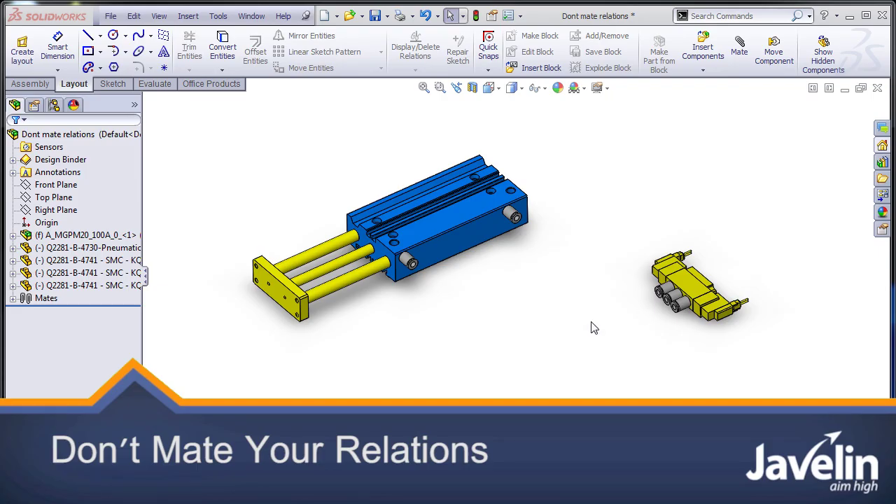
- Drag the yellow valve manifold up and left to a new spot beside the blue cylinder, then deselect it
{"action": "scroll", "coordinate": [602, 294], "scroll_direction": "down", "scroll_amount": 2}
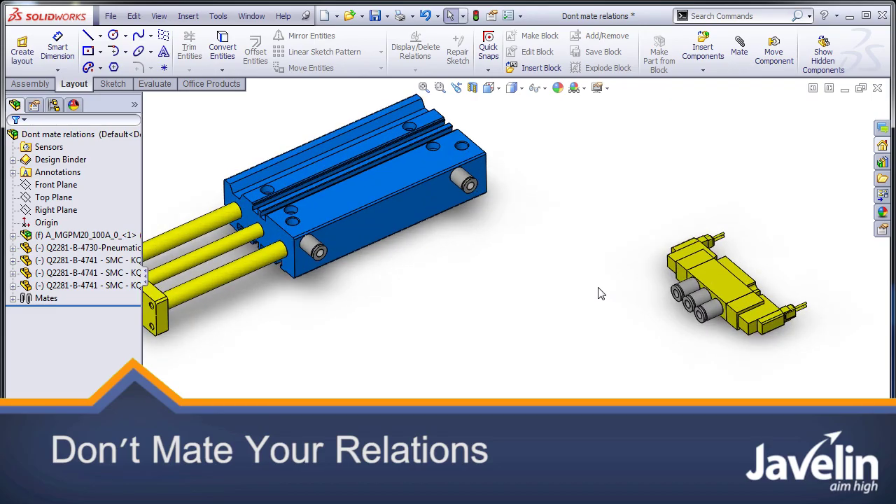
{"action": "scroll", "coordinate": [594, 283], "scroll_direction": "up", "scroll_amount": 1}
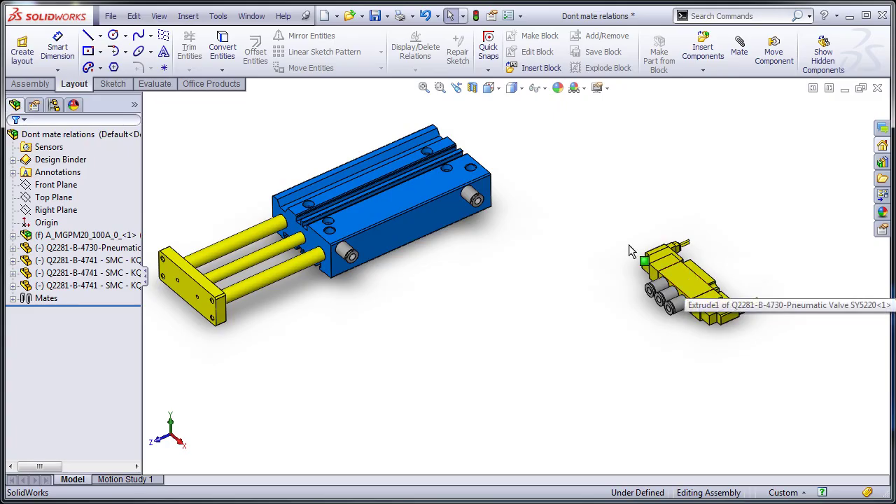
{"action": "left_click", "coordinate": [679, 280]}
{"action": "left_click_drag", "start_coordinate": [679, 280], "coordinate": [644, 236]}
{"action": "left_click", "coordinate": [606, 215]}
{"action": "left_click", "coordinate": [588, 208]}
{"action": "scroll", "coordinate": [606, 288], "scroll_direction": "down", "scroll_amount": 2}
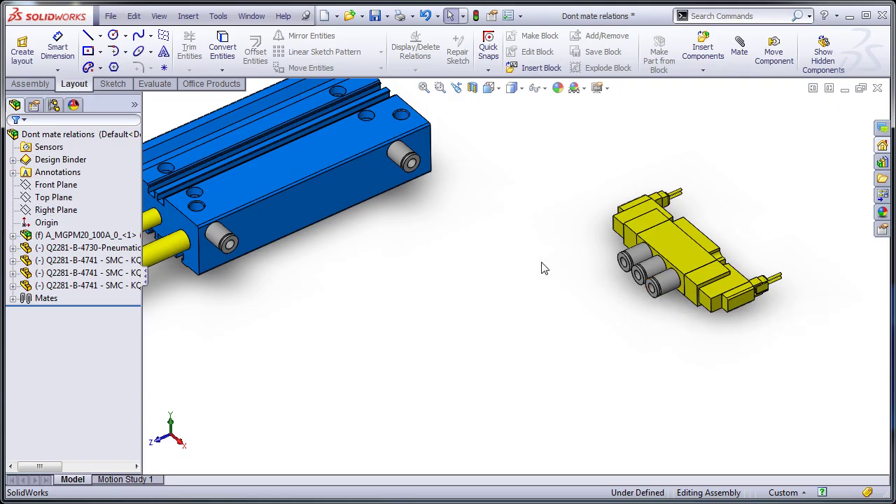
{"action": "scroll", "coordinate": [523, 257], "scroll_direction": "down", "scroll_amount": 1}
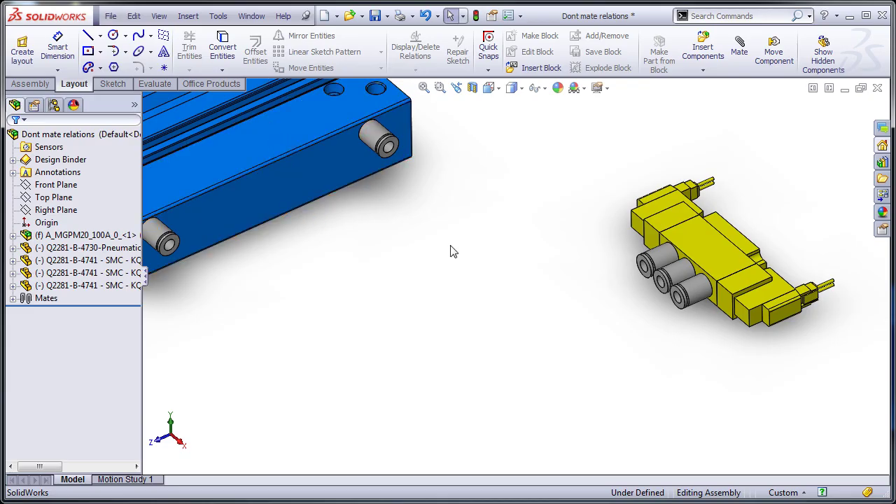
{"action": "scroll", "coordinate": [452, 252], "scroll_direction": "up", "scroll_amount": 2}
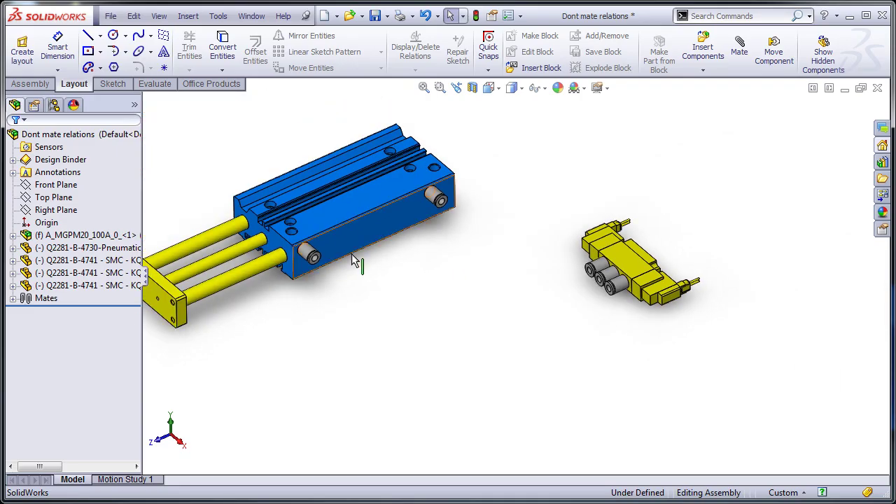
{"action": "scroll", "coordinate": [364, 270], "scroll_direction": "down", "scroll_amount": 1}
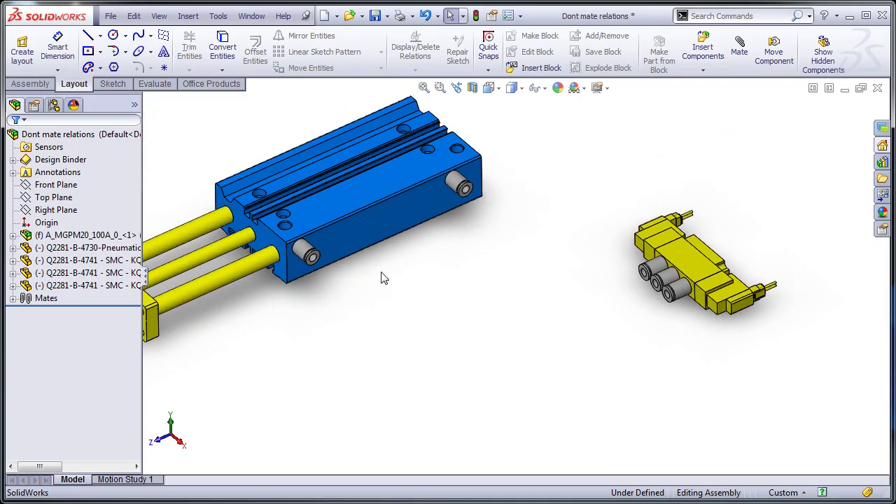
- Insert a new part into the assembly and place it in empty space
{"action": "left_click", "coordinate": [189, 17]}
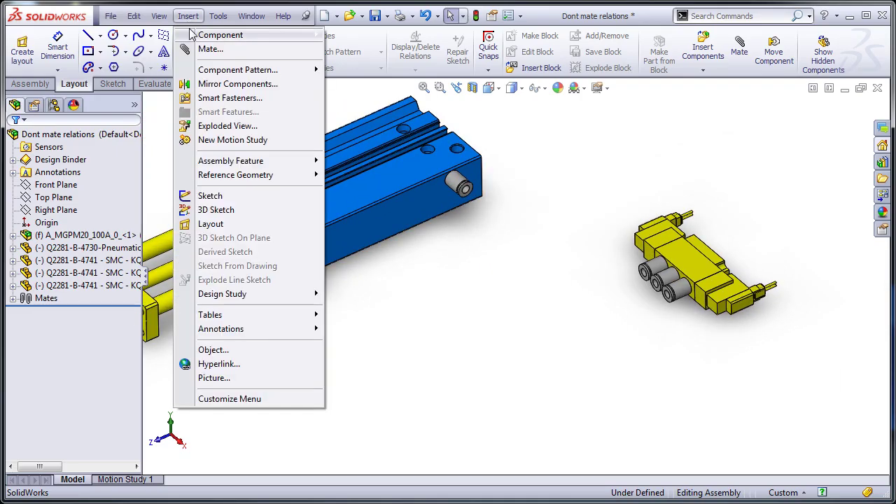
{"action": "mouse_move", "coordinate": [294, 35]}
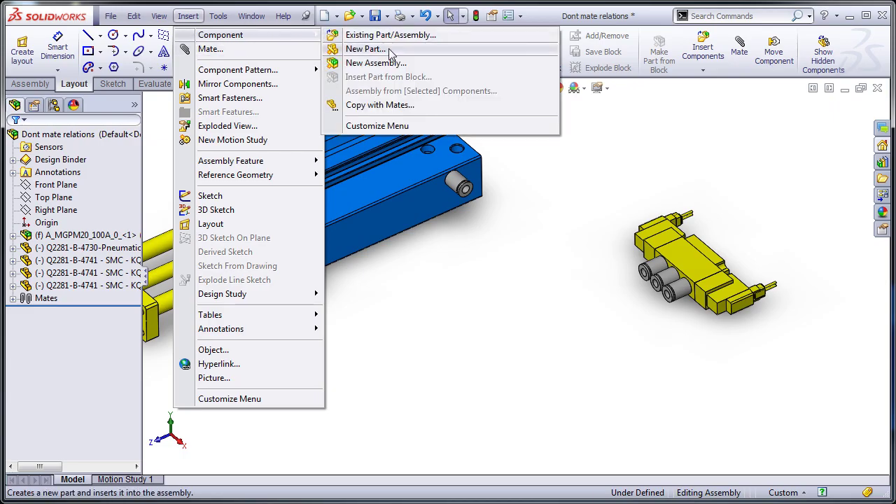
{"action": "left_click", "coordinate": [365, 49]}
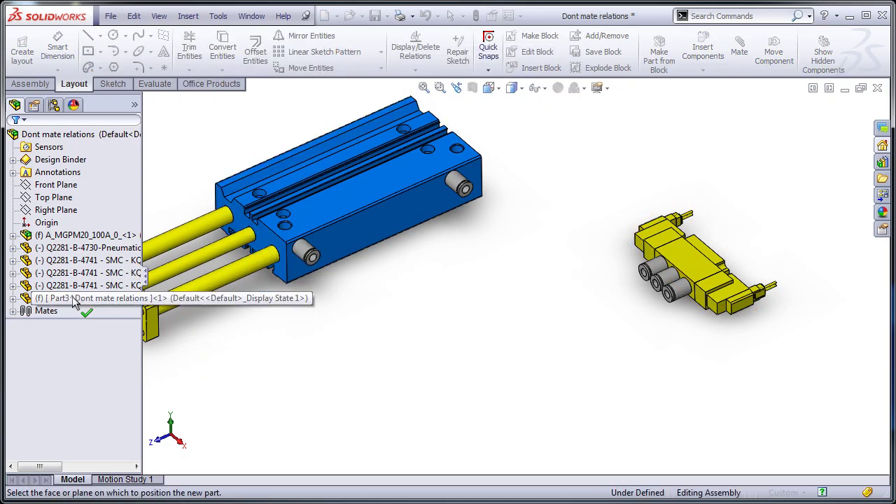
{"action": "left_click", "coordinate": [176, 345]}
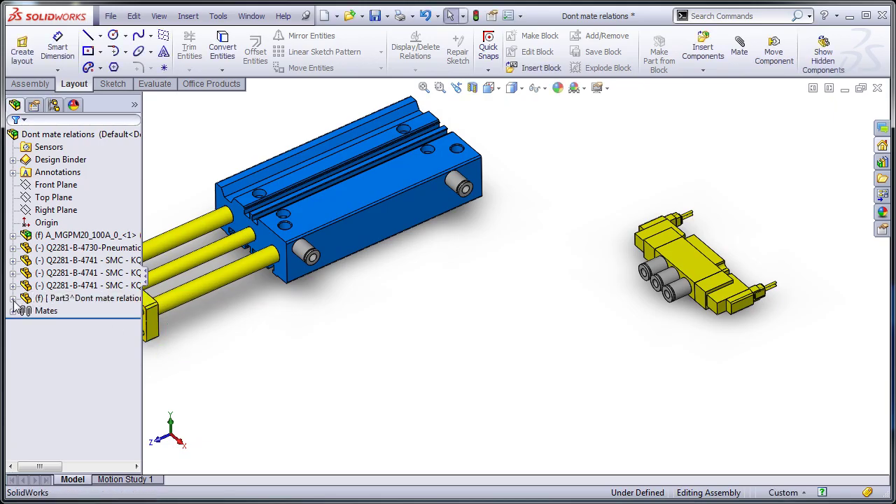
- Edit the new Part3 in context and start a 3D sketch in it
{"action": "left_click", "coordinate": [58, 298]}
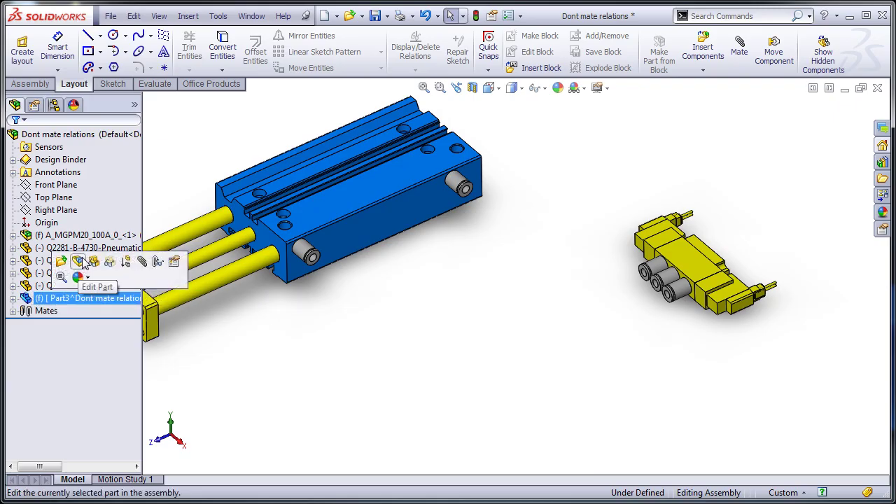
{"action": "left_click", "coordinate": [77, 263]}
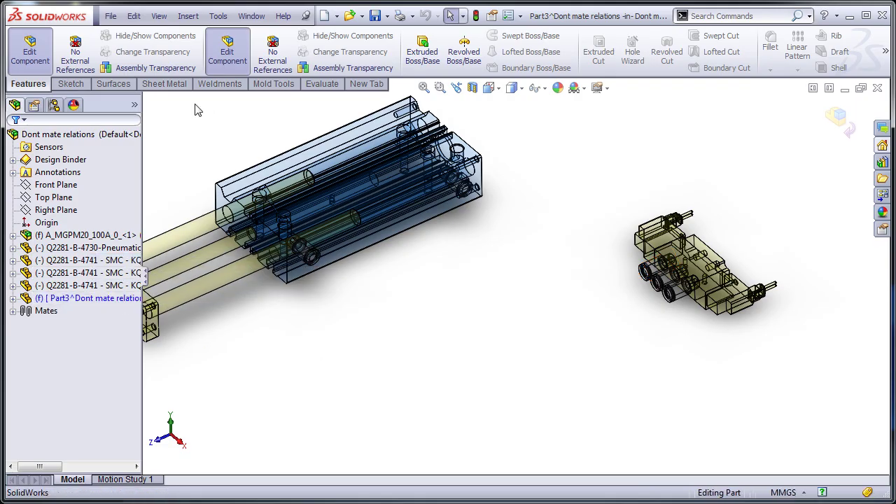
{"action": "left_click", "coordinate": [70, 85]}
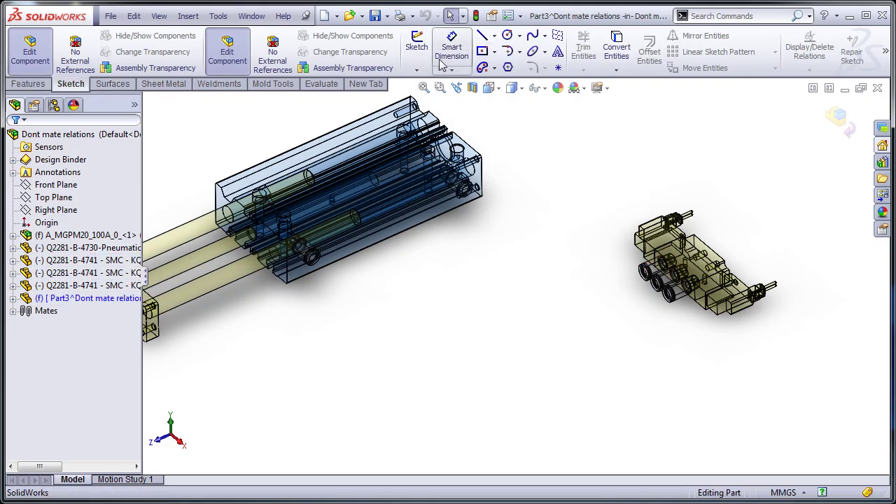
{"action": "left_click", "coordinate": [418, 70]}
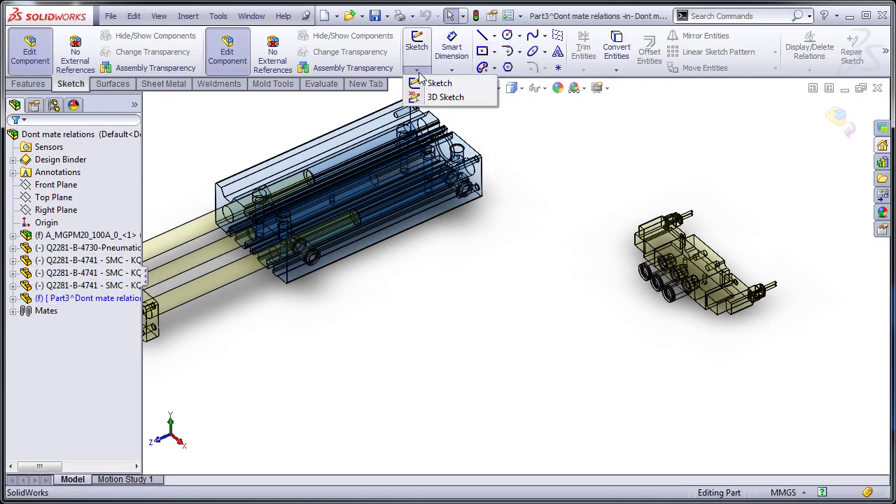
{"action": "left_click", "coordinate": [446, 97]}
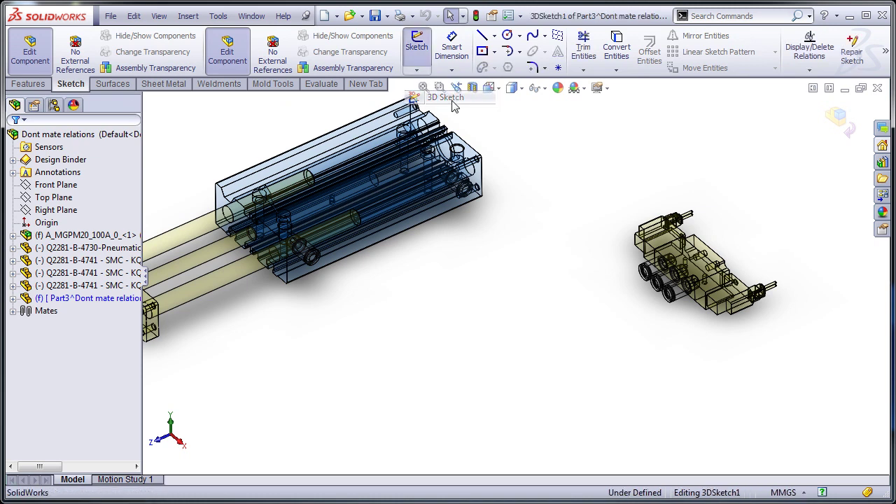
- Draw short straight lines out from the cylinder port centre and the valve port centre
{"action": "key", "text": "l"}
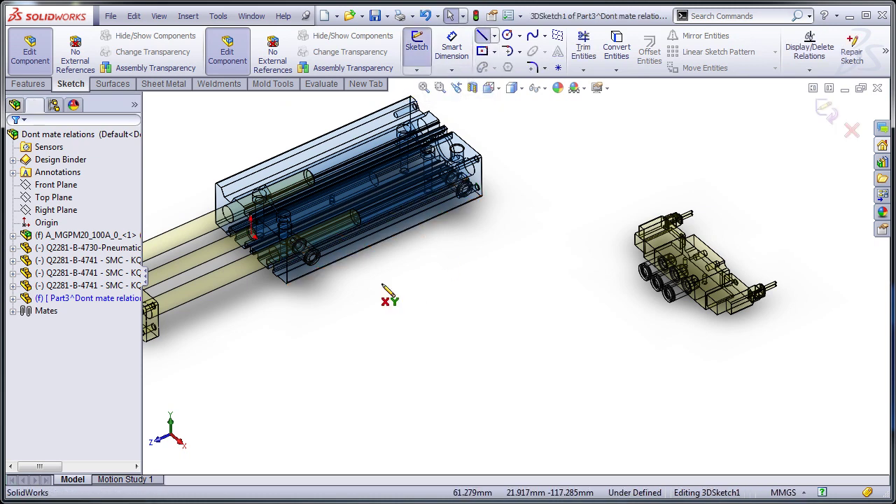
{"action": "scroll", "coordinate": [378, 291], "scroll_direction": "down", "scroll_amount": 5}
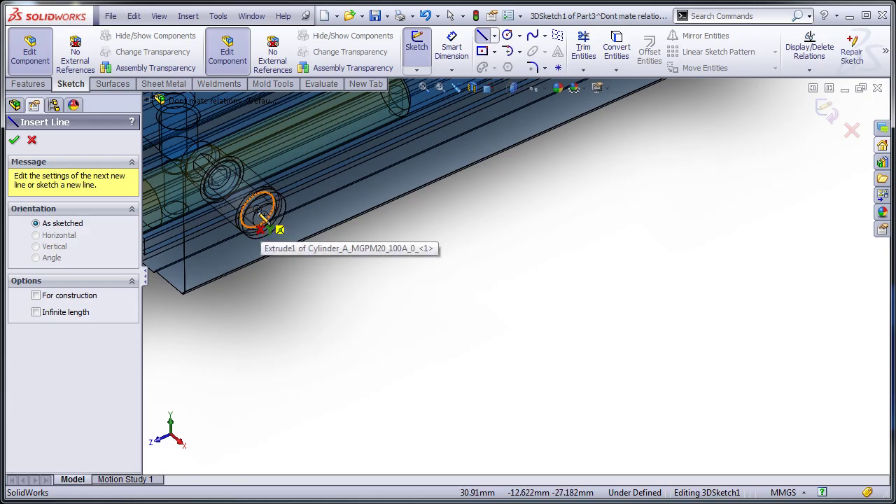
{"action": "left_click", "coordinate": [264, 216]}
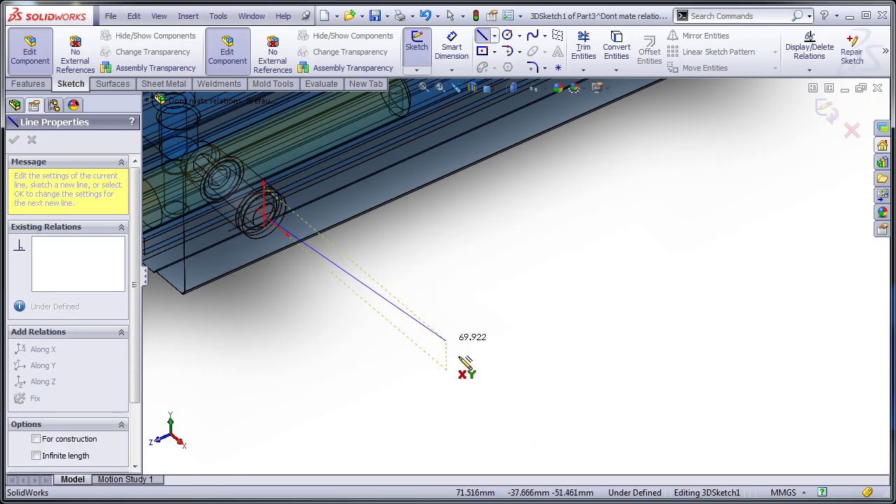
{"action": "left_click", "coordinate": [495, 413]}
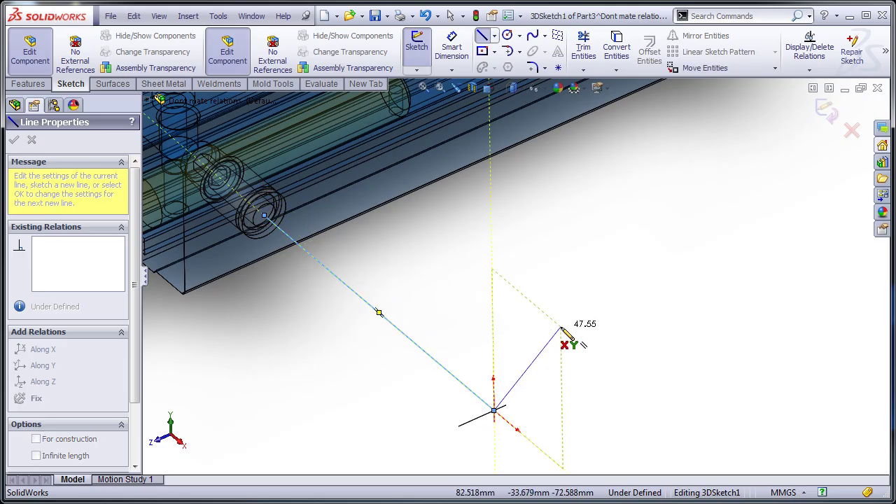
{"action": "key", "text": "Escape"}
{"action": "scroll", "coordinate": [657, 327], "scroll_direction": "up", "scroll_amount": 3}
{"action": "scroll", "coordinate": [754, 211], "scroll_direction": "down", "scroll_amount": 3}
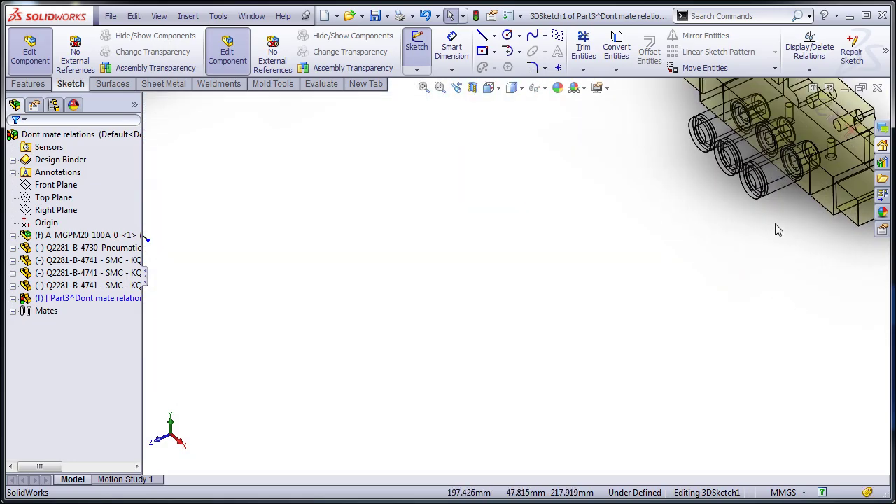
{"action": "key", "text": "l"}
{"action": "scroll", "coordinate": [742, 203], "scroll_direction": "down", "scroll_amount": 2}
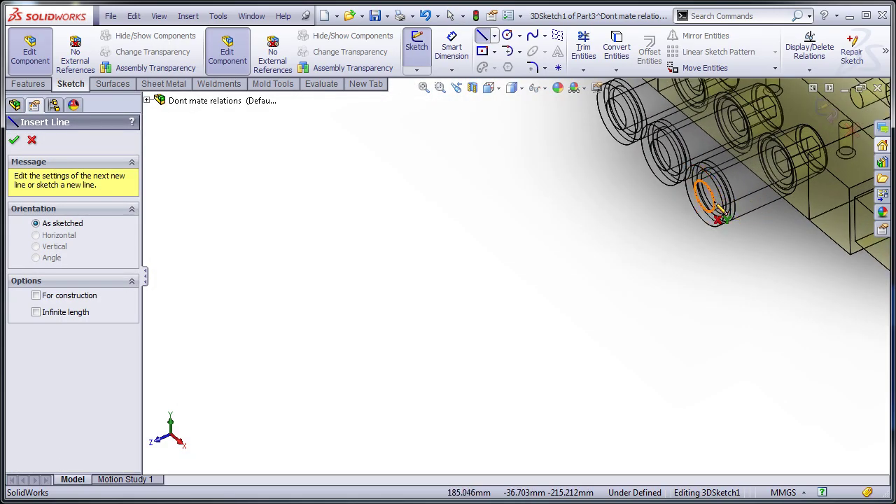
{"action": "left_click", "coordinate": [705, 199]}
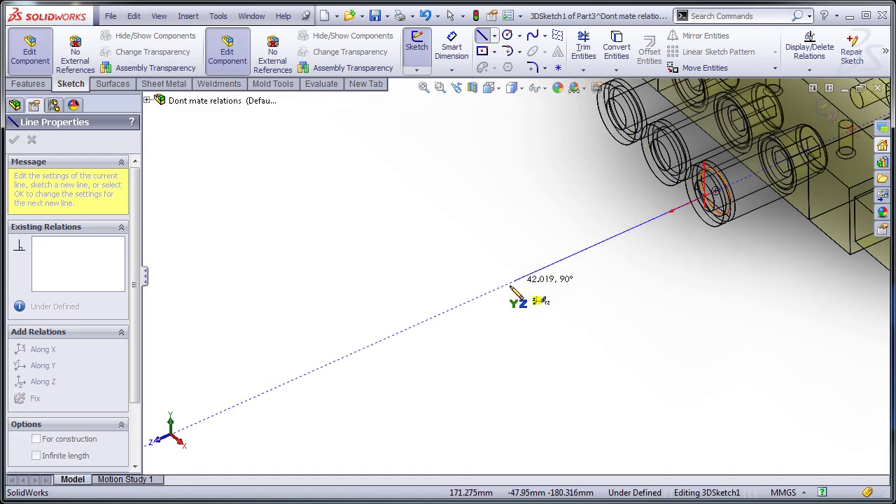
{"action": "left_click", "coordinate": [422, 322]}
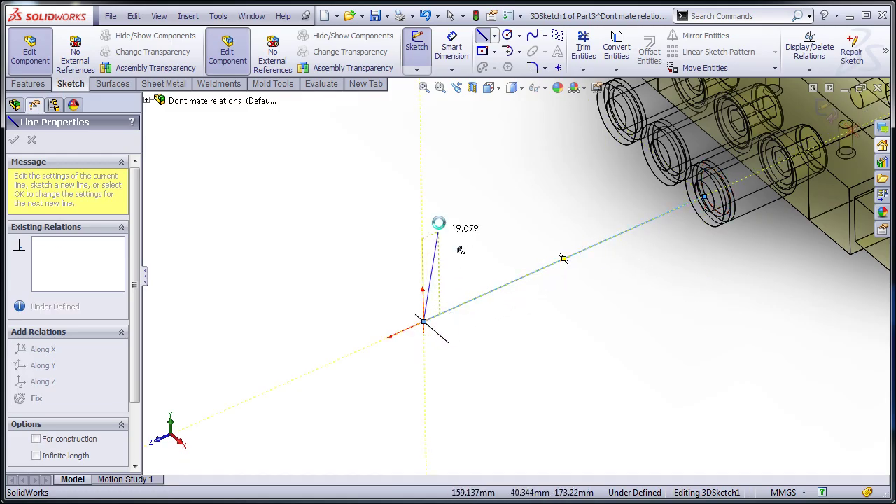
{"action": "key", "text": "Escape"}
{"action": "scroll", "coordinate": [426, 250], "scroll_direction": "up", "scroll_amount": 5}
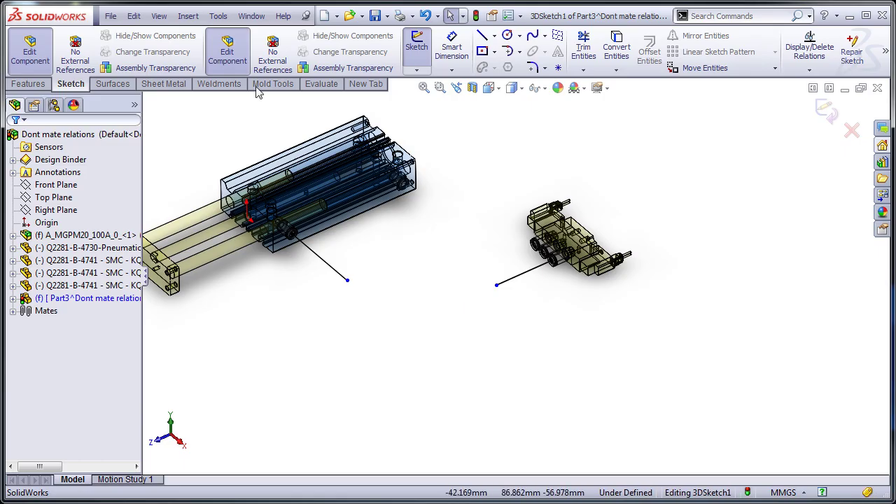
- Join the free ends of the two lines with a spline
{"action": "left_click", "coordinate": [531, 35]}
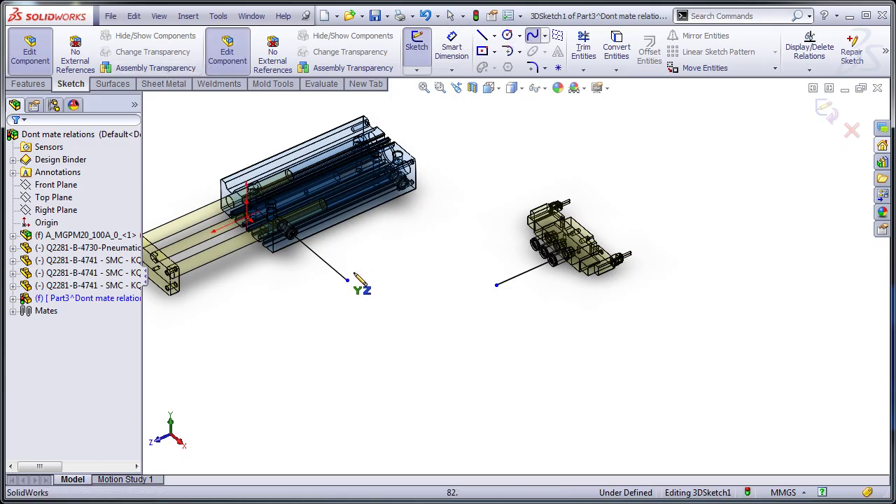
{"action": "left_click", "coordinate": [347, 280]}
{"action": "left_click", "coordinate": [496, 285]}
{"action": "key", "text": "Escape"}
- Make the spline tangent to both the valve-side and cylinder-side lines, then exit the 3D sketch
{"action": "left_click", "coordinate": [486, 284]}
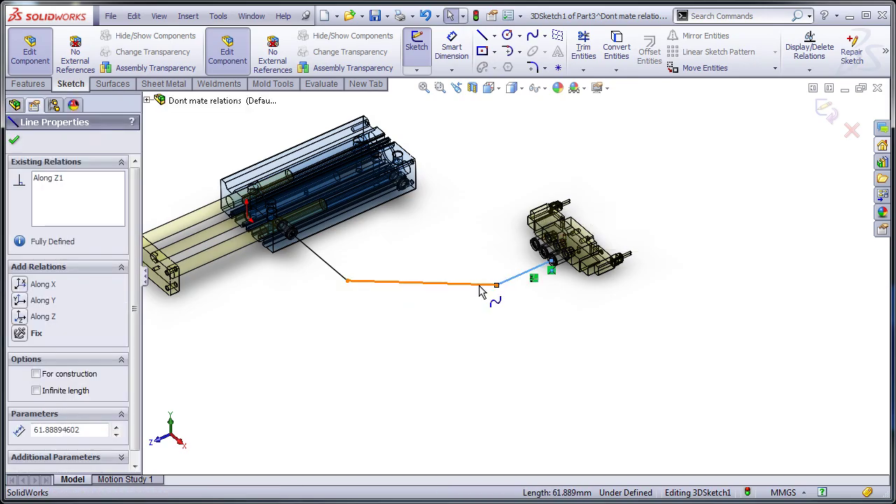
{"action": "left_click", "coordinate": [519, 276], "text": "ctrl"}
{"action": "left_click", "coordinate": [516, 238]}
{"action": "left_click", "coordinate": [399, 256]}
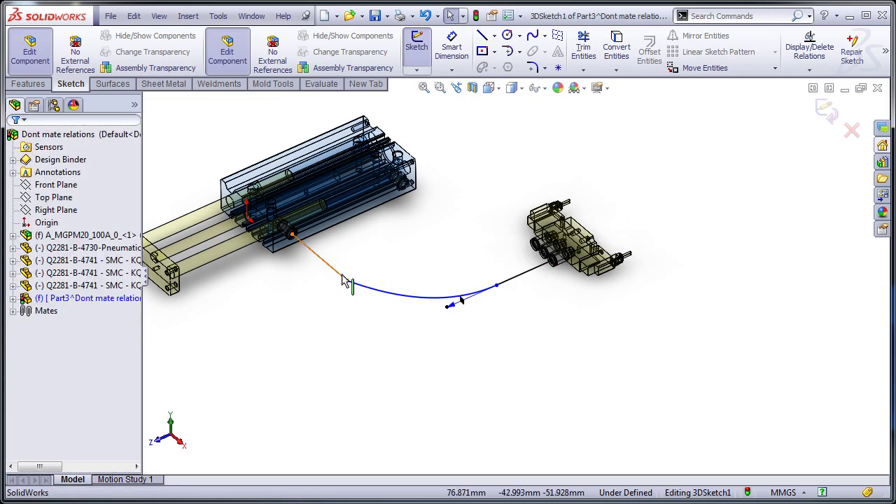
{"action": "left_click", "coordinate": [329, 266]}
{"action": "left_click", "coordinate": [359, 288], "text": "ctrl"}
{"action": "left_click", "coordinate": [398, 236]}
{"action": "left_click", "coordinate": [409, 249]}
{"action": "scroll", "coordinate": [431, 316], "scroll_direction": "down", "scroll_amount": 3}
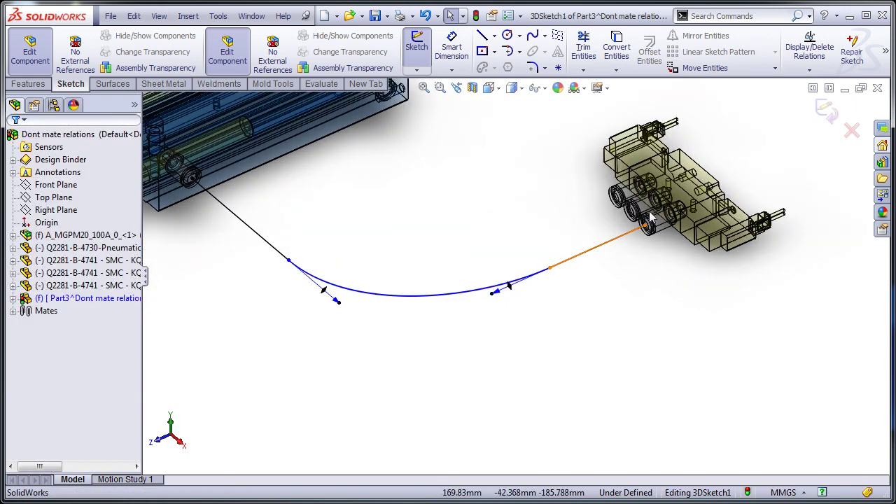
{"action": "left_click", "coordinate": [826, 110]}
- Sketch a circle on the cylinder port face, centred at the hose path end
{"action": "scroll", "coordinate": [225, 210], "scroll_direction": "down", "scroll_amount": 3}
{"action": "scroll", "coordinate": [225, 210], "scroll_direction": "down", "scroll_amount": 5}
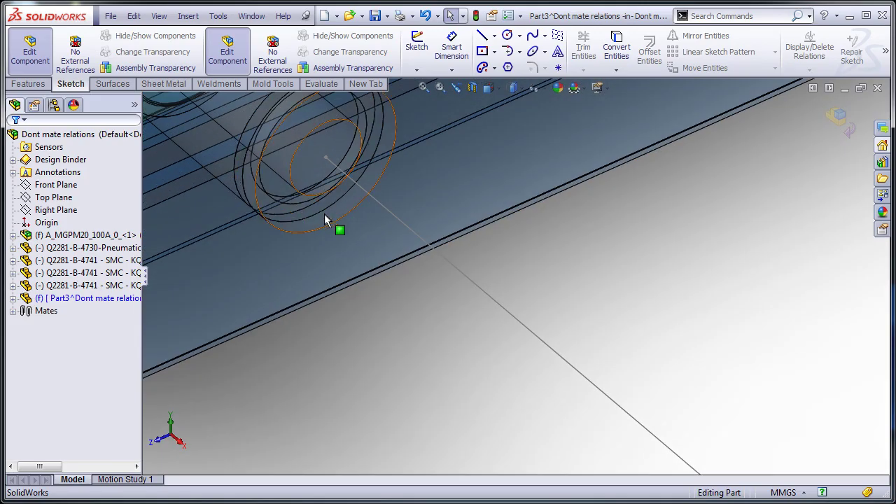
{"action": "left_click", "coordinate": [358, 175]}
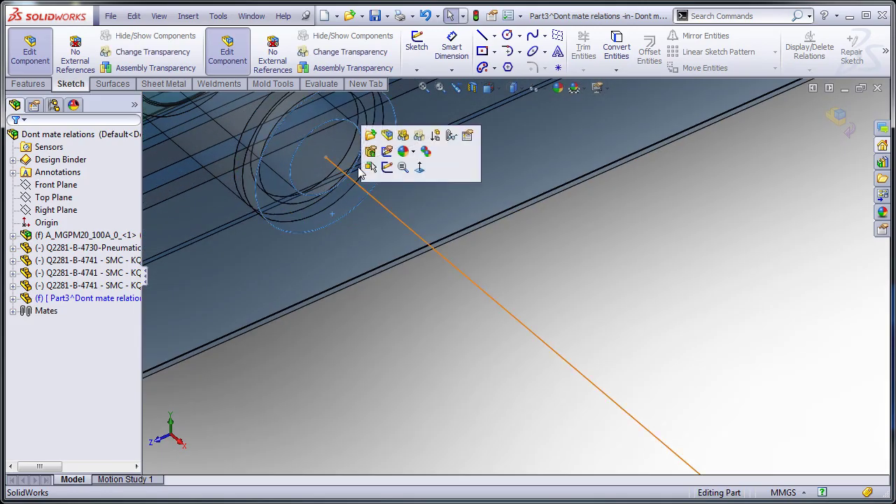
{"action": "left_click", "coordinate": [417, 47]}
{"action": "left_click", "coordinate": [507, 35]}
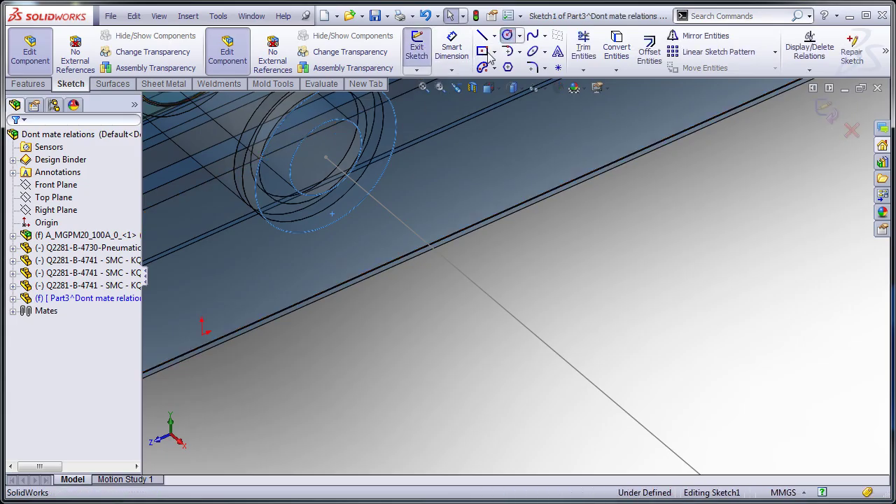
{"action": "left_click", "coordinate": [326, 156]}
{"action": "left_click", "coordinate": [343, 139]}
{"action": "key", "text": "Escape"}
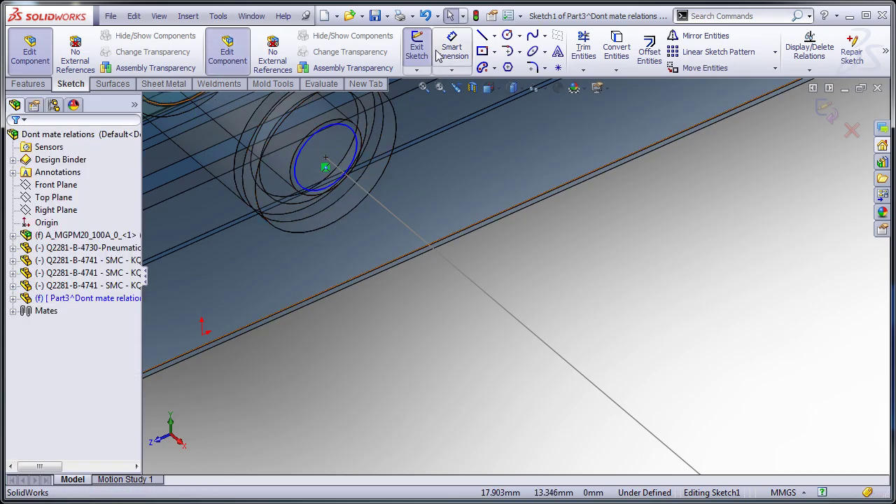
- Dimension the circle to 5 mm diameter and exit the profile sketch
{"action": "left_click", "coordinate": [438, 53]}
{"action": "left_click", "coordinate": [354, 149]}
{"action": "left_click", "coordinate": [505, 196]}
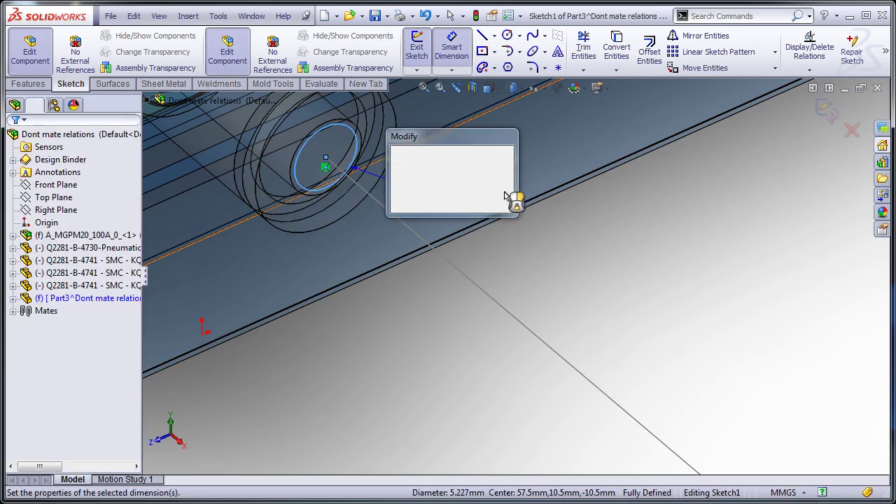
{"action": "type", "text": "5.22679725mm"}
{"action": "key", "text": "Return"}
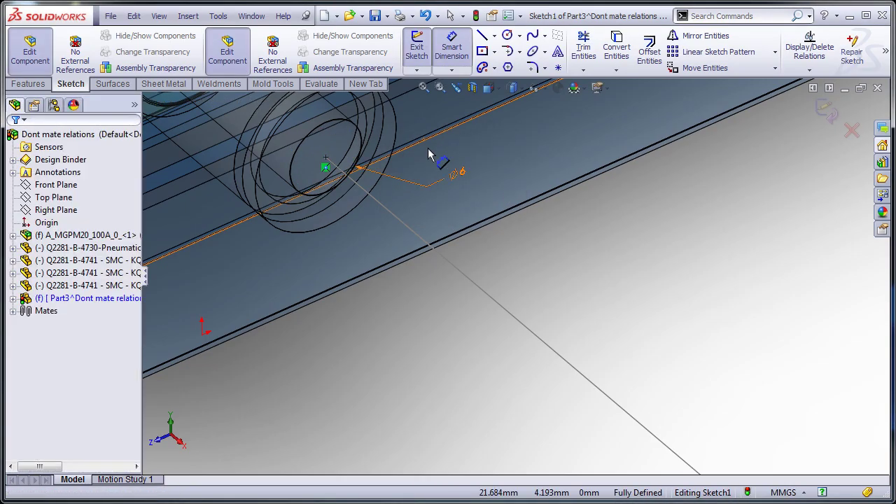
{"action": "key", "text": "Escape"}
{"action": "scroll", "coordinate": [517, 283], "scroll_direction": "up", "scroll_amount": 4}
{"action": "left_click", "coordinate": [828, 115]}
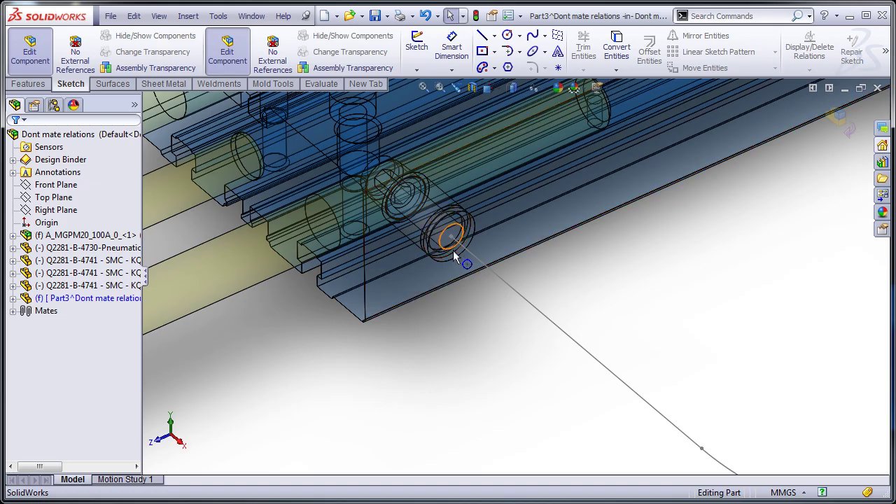
- Preview a Swept Boss/Base of the circle along 3DSketch1
{"action": "left_click", "coordinate": [453, 249]}
{"action": "left_click", "coordinate": [494, 273], "text": "ctrl"}
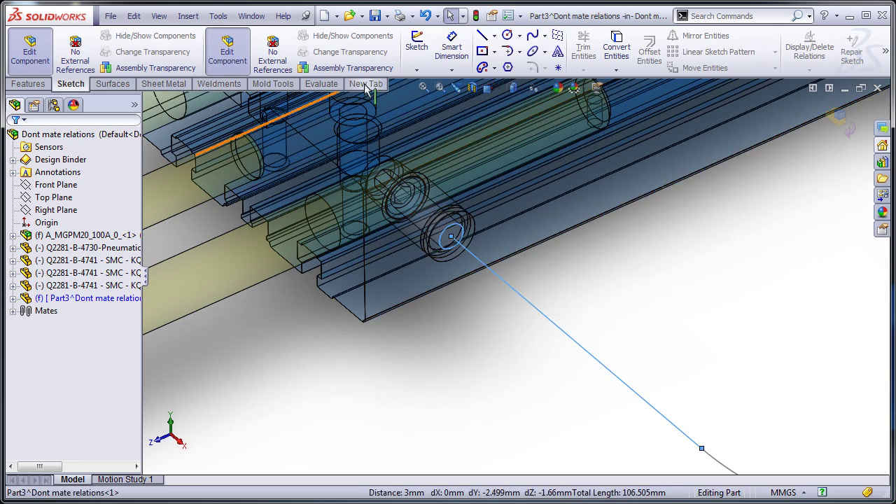
{"action": "left_click", "coordinate": [28, 83]}
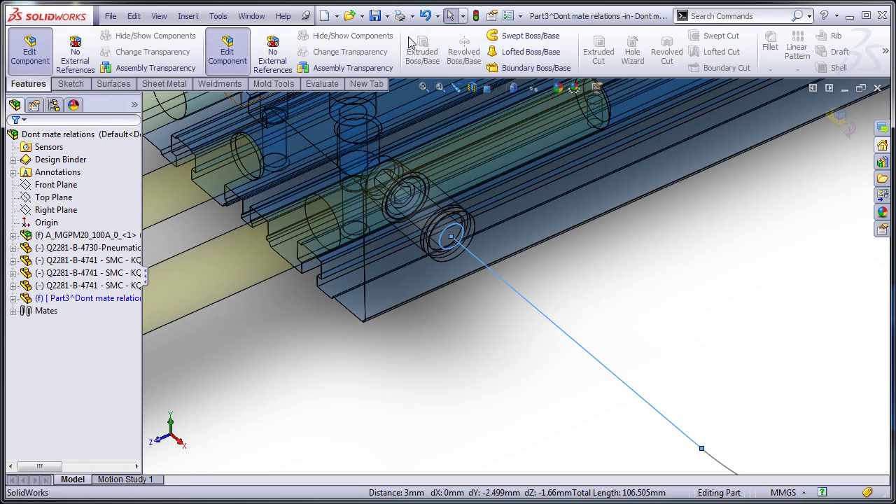
{"action": "left_click", "coordinate": [536, 37]}
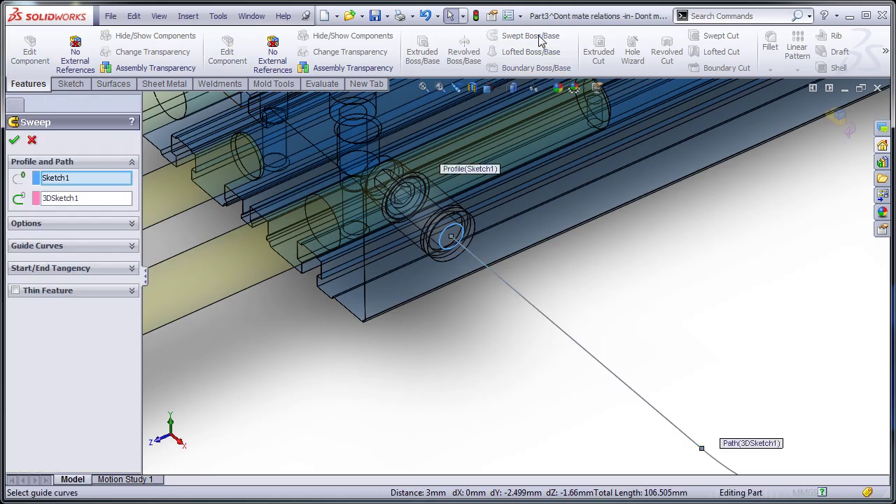
- Accept the sweep to create the hose solid and return to the assembly
{"action": "left_click", "coordinate": [13, 141]}
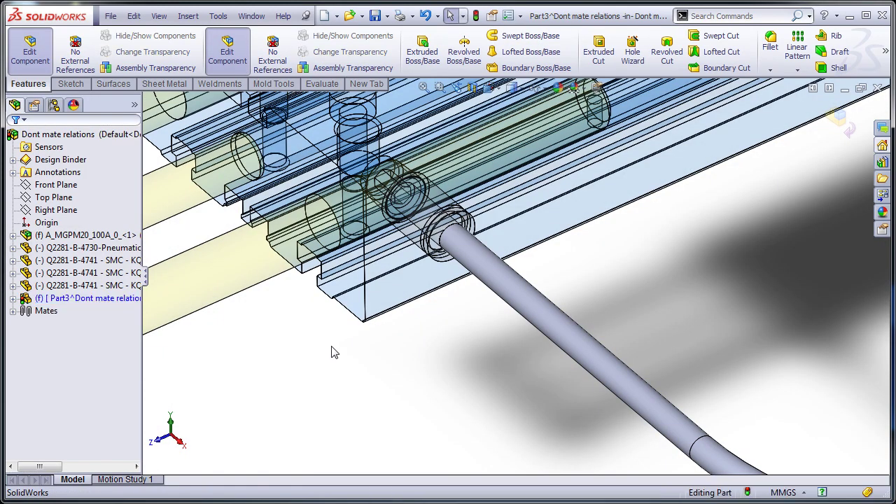
{"action": "key", "text": "f"}
{"action": "scroll", "coordinate": [628, 320], "scroll_direction": "down", "scroll_amount": 3}
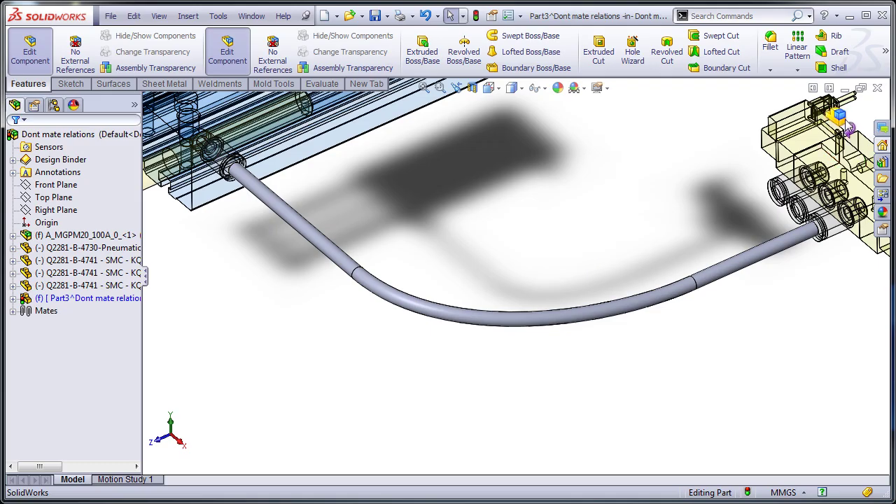
{"action": "left_click", "coordinate": [840, 116]}
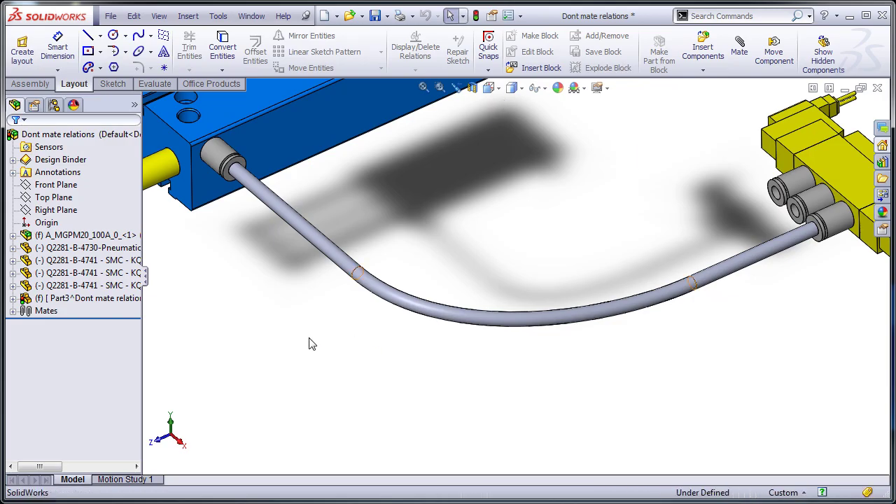
- Drag the valve manifold right and down so the hose re-routes to follow it
{"action": "key", "text": "f"}
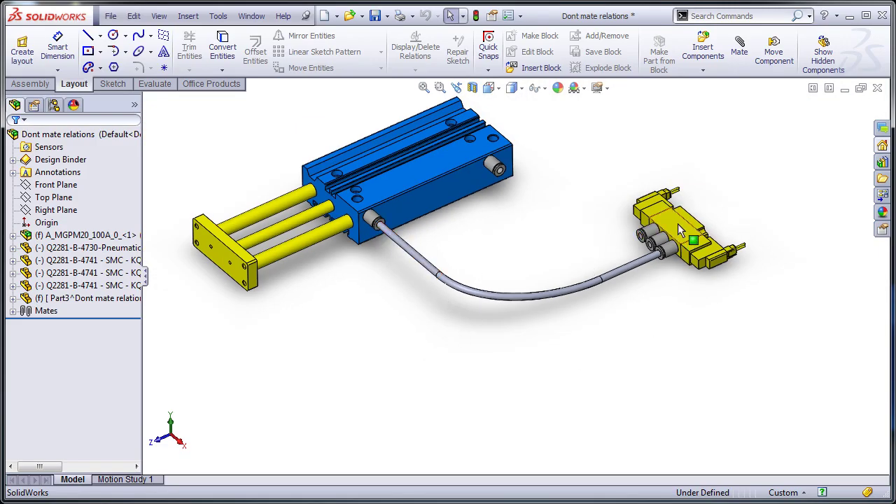
{"action": "left_click_drag", "start_coordinate": [678, 224], "coordinate": [714, 256]}
{"action": "left_click", "coordinate": [626, 202]}
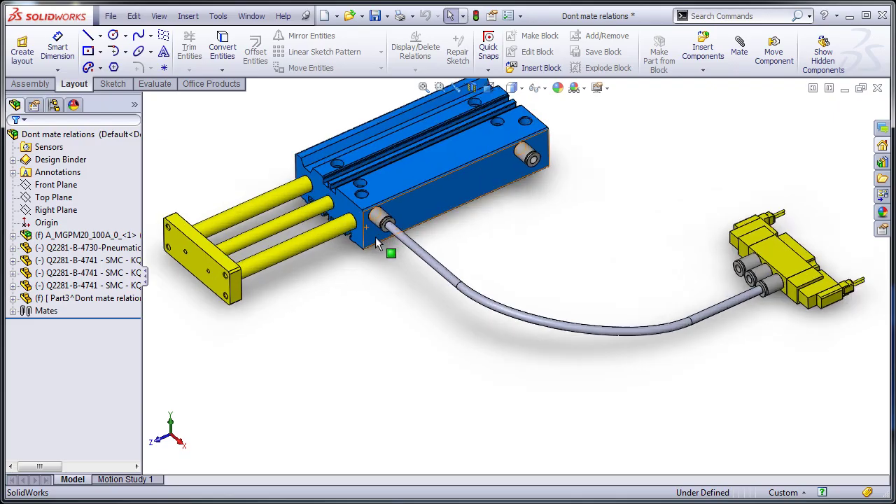
{"action": "scroll", "coordinate": [350, 231], "scroll_direction": "down", "scroll_amount": 5}
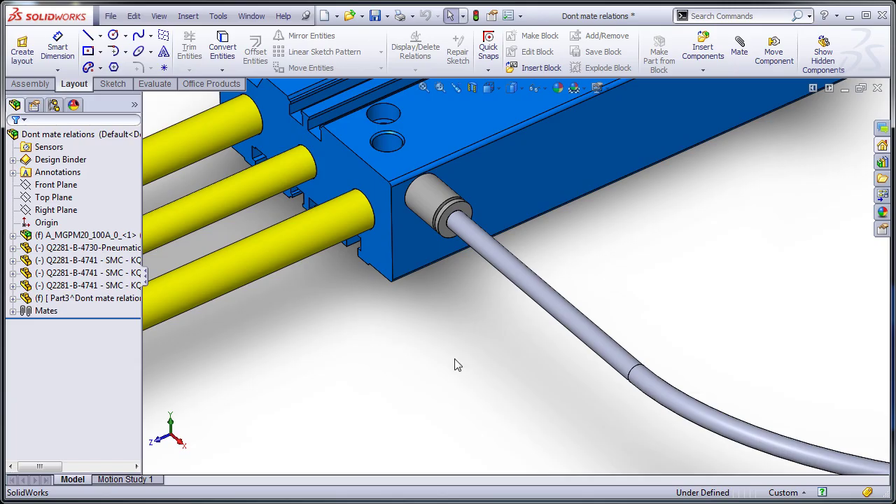
- Set hose part Part3 to Float in the FeatureManager tree, then select the hose tube
{"action": "left_click", "coordinate": [52, 300]}
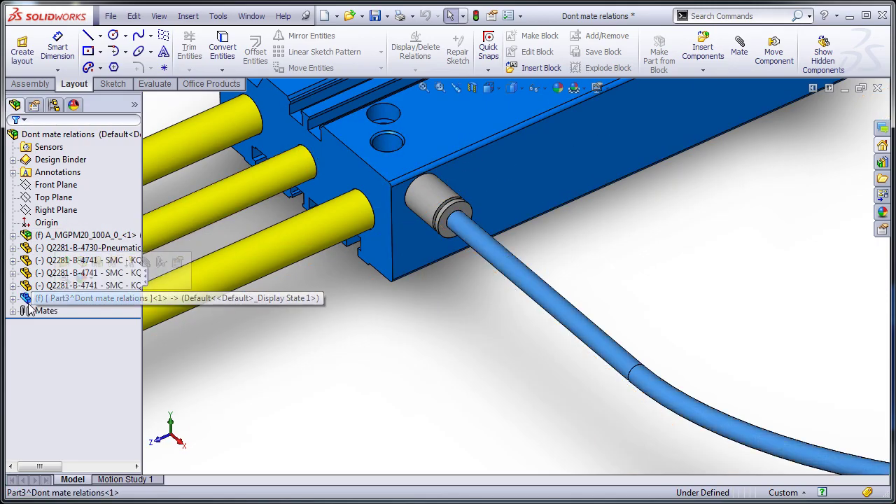
{"action": "left_click", "coordinate": [72, 236]}
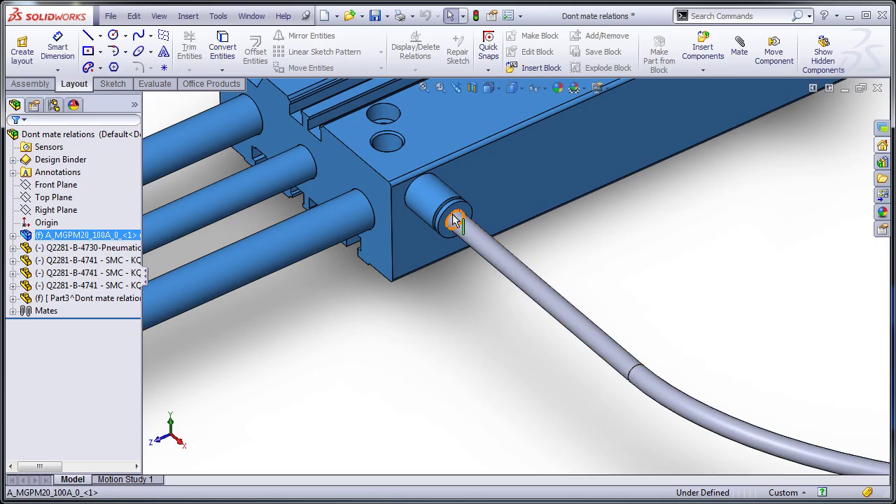
{"action": "left_click", "coordinate": [423, 290]}
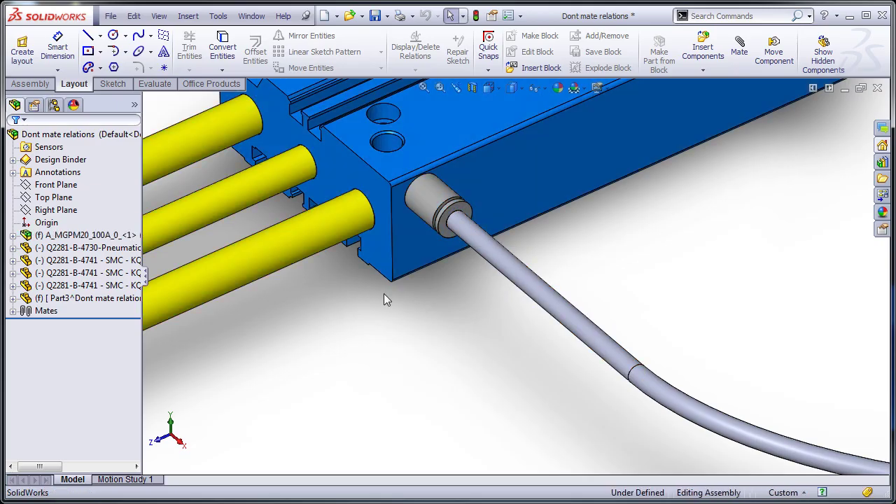
{"action": "left_click", "coordinate": [56, 298]}
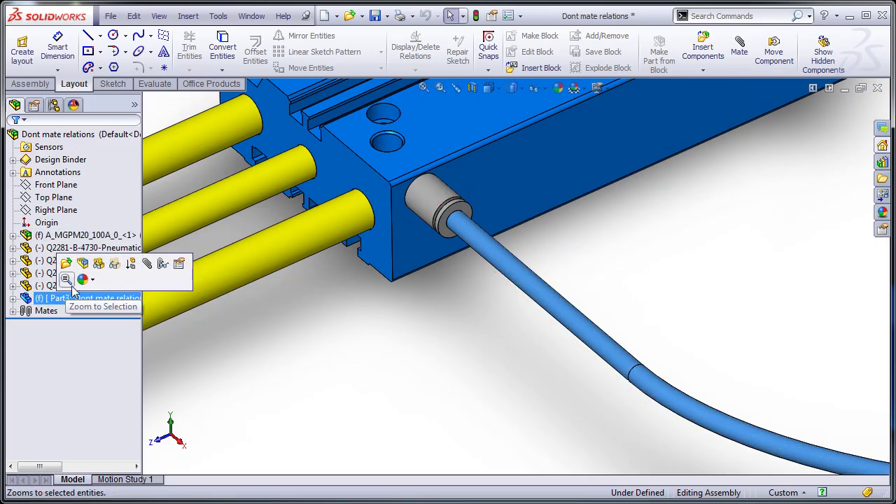
{"action": "right_click", "coordinate": [52, 304]}
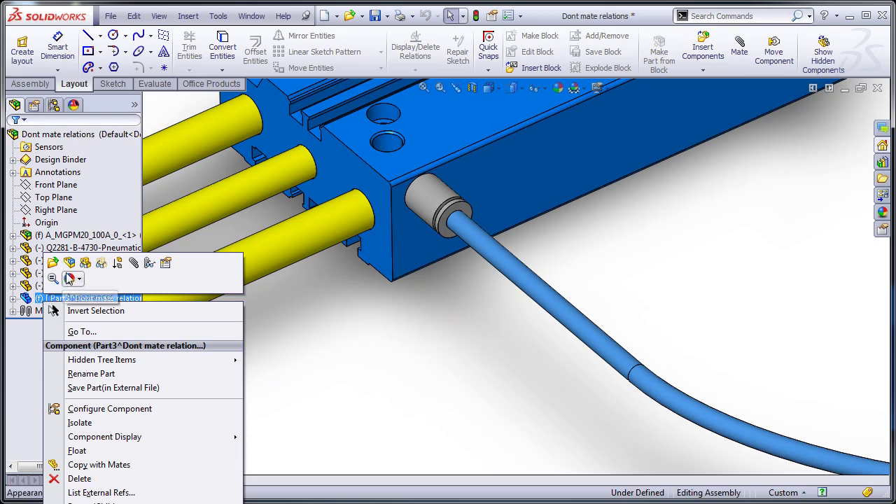
{"action": "left_click", "coordinate": [77, 451]}
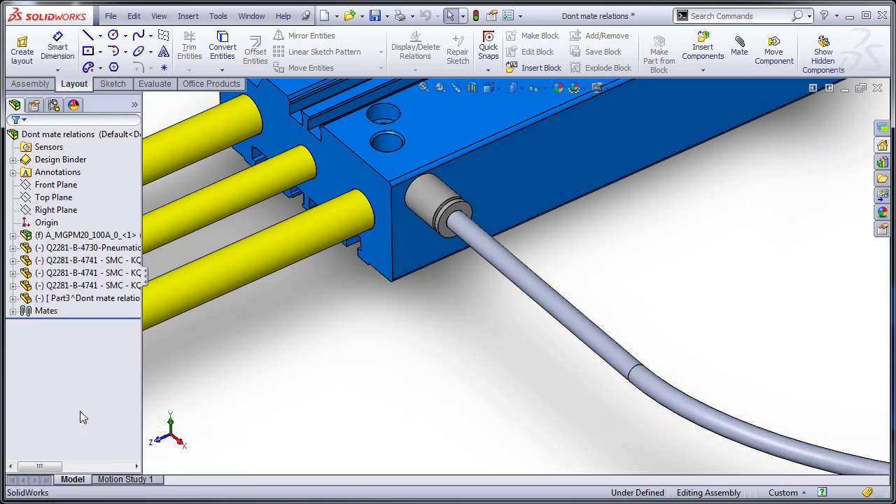
{"action": "left_click", "coordinate": [462, 229]}
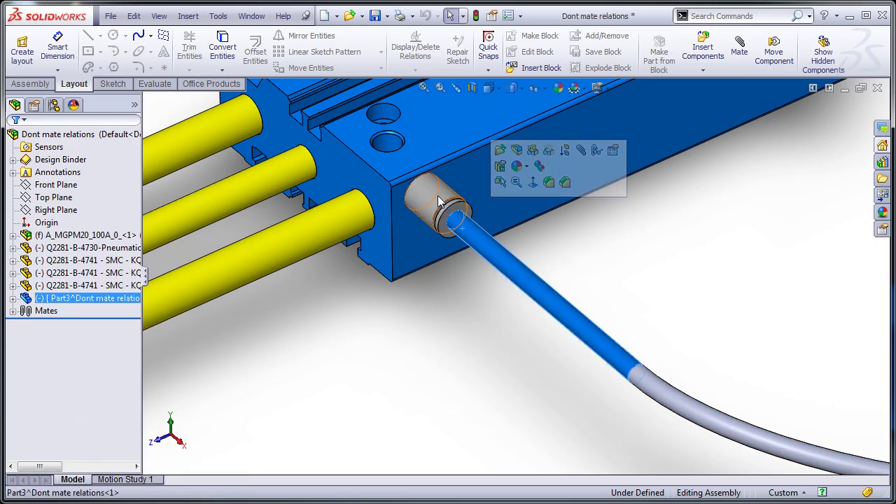
{"action": "left_click", "coordinate": [524, 148]}
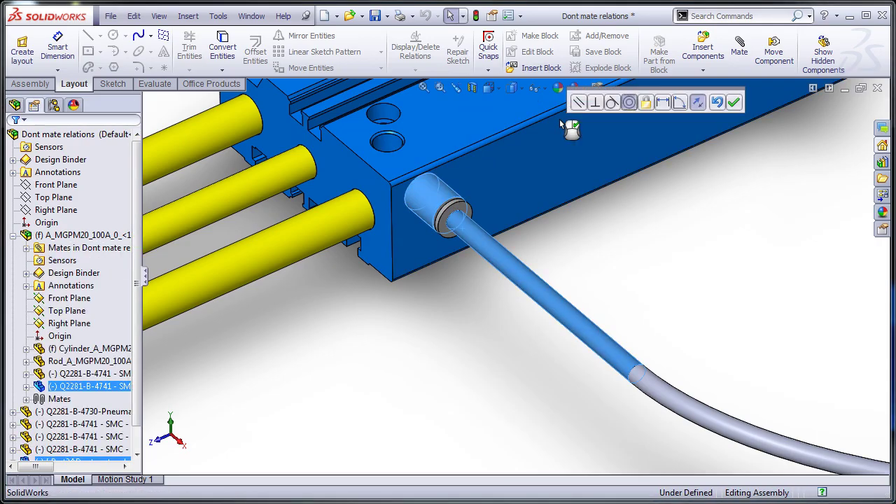
{"action": "left_click", "coordinate": [733, 103]}
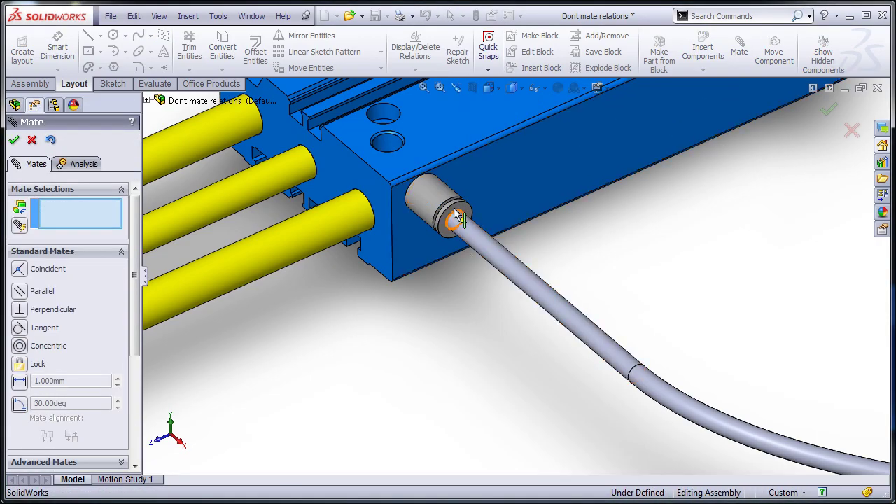
{"action": "scroll", "coordinate": [457, 215], "scroll_direction": "down", "scroll_amount": 5}
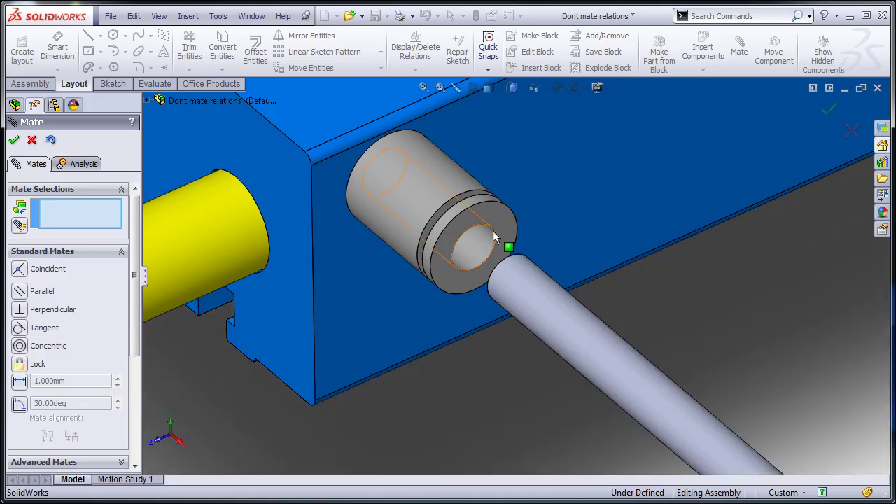
{"action": "left_click", "coordinate": [494, 236]}
{"action": "middle_click_drag", "start_coordinate": [498, 266], "coordinate": [540, 364]}
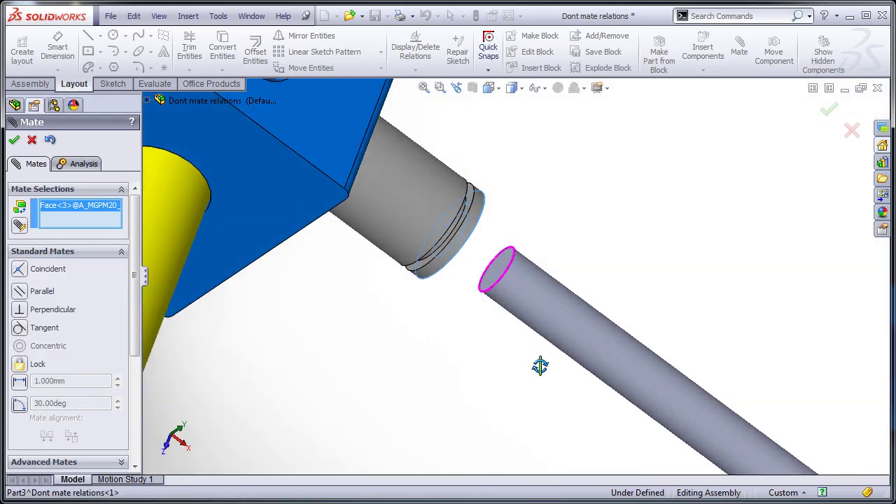
{"action": "left_click", "coordinate": [498, 271]}
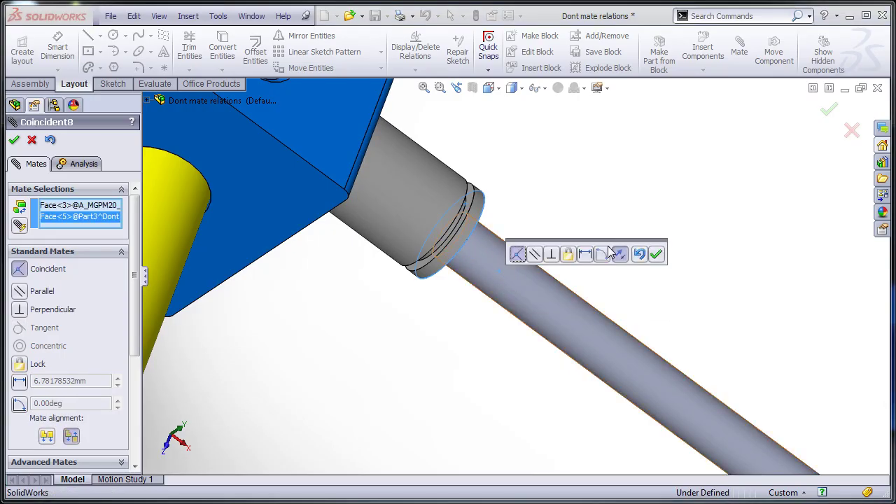
{"action": "left_click", "coordinate": [656, 254]}
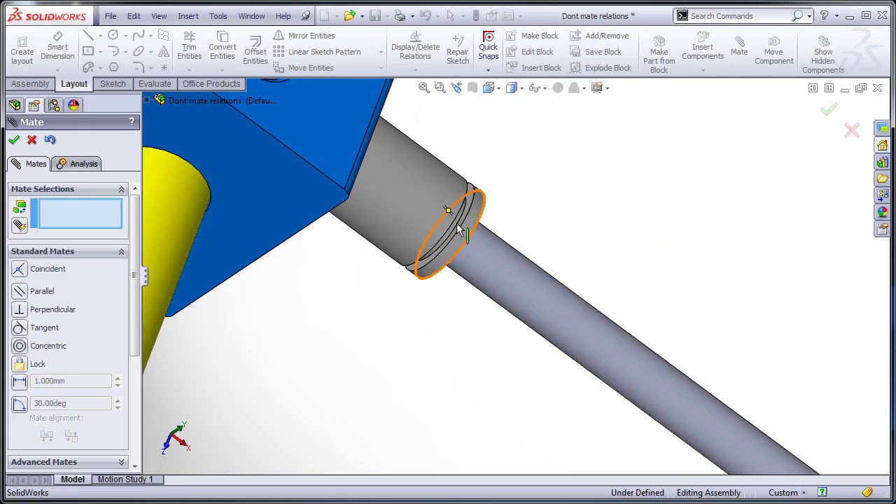
{"action": "left_click", "coordinate": [14, 140]}
{"action": "scroll", "coordinate": [338, 329], "scroll_direction": "up", "scroll_amount": 3}
{"action": "middle_click_drag", "start_coordinate": [338, 330], "coordinate": [455, 294]}
{"action": "scroll", "coordinate": [503, 337], "scroll_direction": "up", "scroll_amount": 5}
{"action": "scroll", "coordinate": [717, 302], "scroll_direction": "down", "scroll_amount": 4}
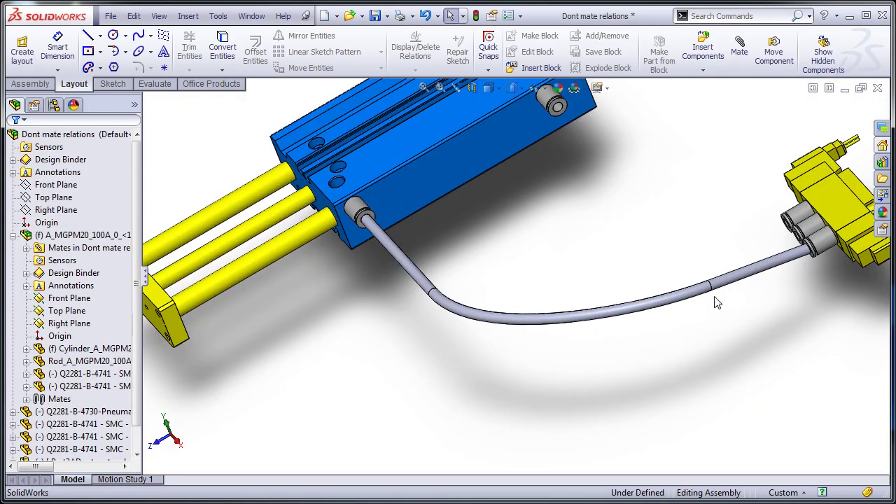
{"action": "left_click_drag", "start_coordinate": [730, 281], "coordinate": [809, 217]}
{"action": "scroll", "coordinate": [770, 238], "scroll_direction": "down", "scroll_amount": 5}
{"action": "left_click", "coordinate": [840, 213]}
{"action": "left_click", "coordinate": [767, 220], "text": "ctrl"}
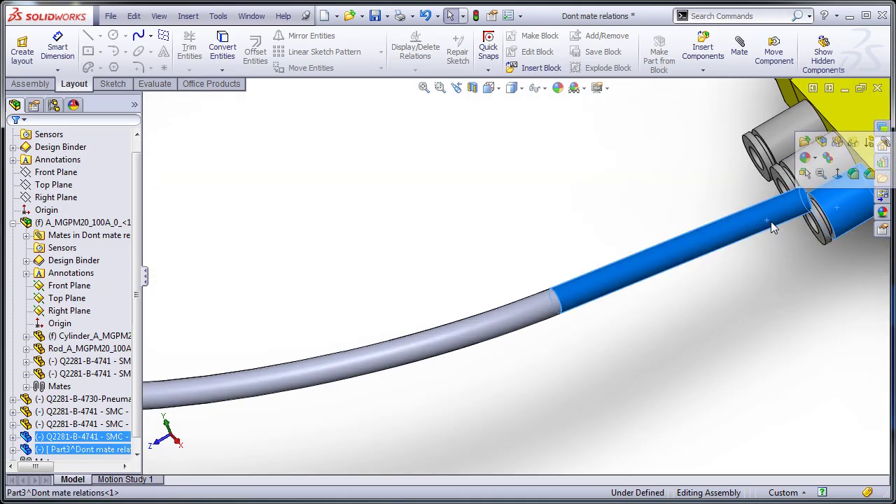
{"action": "left_click", "coordinate": [883, 143]}
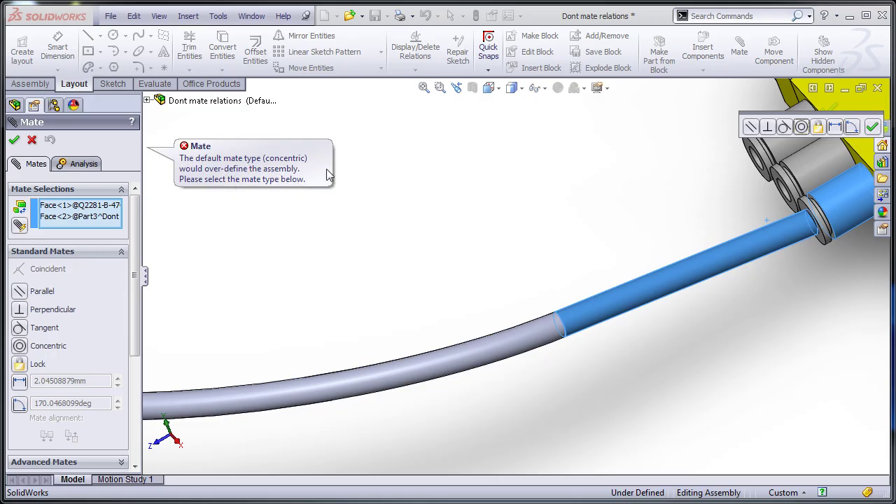
{"action": "left_click", "coordinate": [872, 128]}
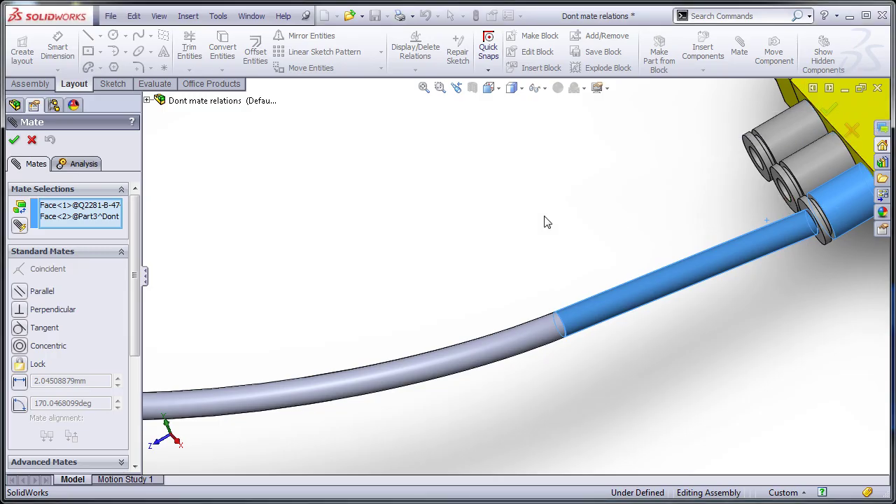
{"action": "left_click", "coordinate": [31, 141]}
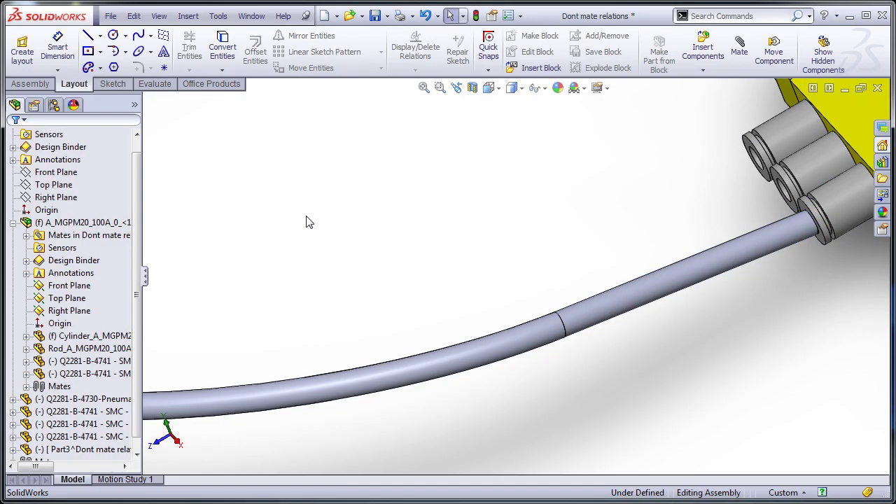
{"action": "key", "text": "f"}
{"action": "scroll", "coordinate": [542, 303], "scroll_direction": "down", "scroll_amount": 3}
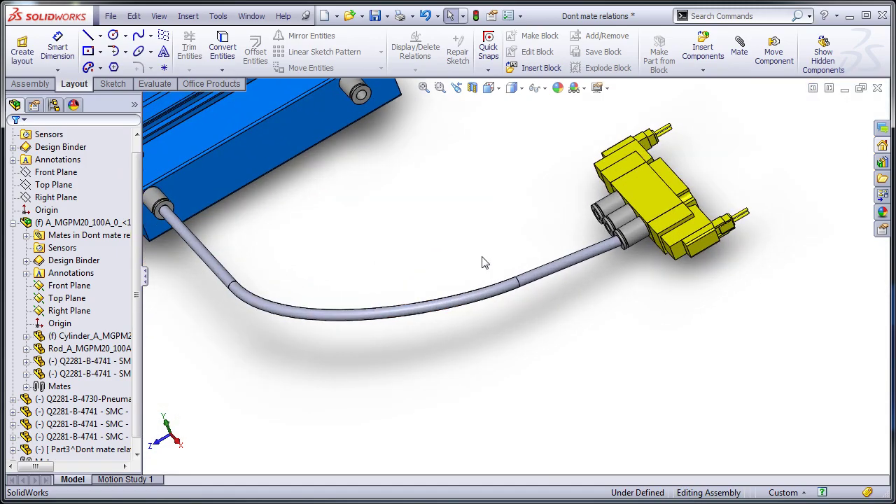
{"action": "left_click_drag", "start_coordinate": [499, 290], "coordinate": [478, 298]}
{"action": "left_click", "coordinate": [478, 298]}
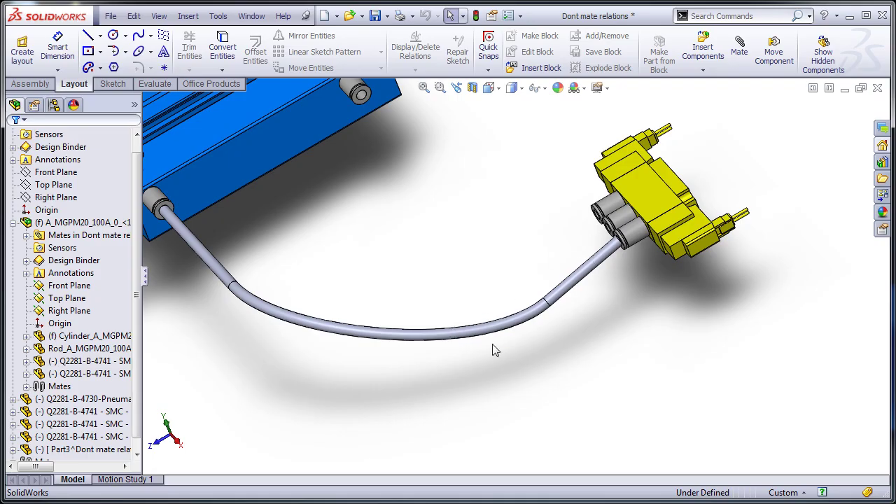
{"action": "middle_click_drag", "start_coordinate": [494, 349], "coordinate": [467, 275]}
{"action": "scroll", "coordinate": [513, 282], "scroll_direction": "up", "scroll_amount": 3}
{"action": "scroll", "coordinate": [496, 286], "scroll_direction": "down", "scroll_amount": 3}
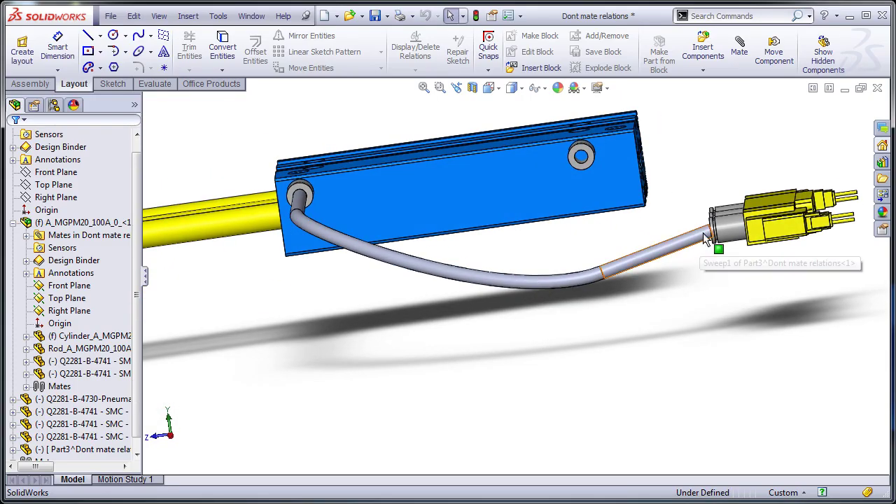
{"action": "scroll", "coordinate": [709, 232], "scroll_direction": "down", "scroll_amount": 2}
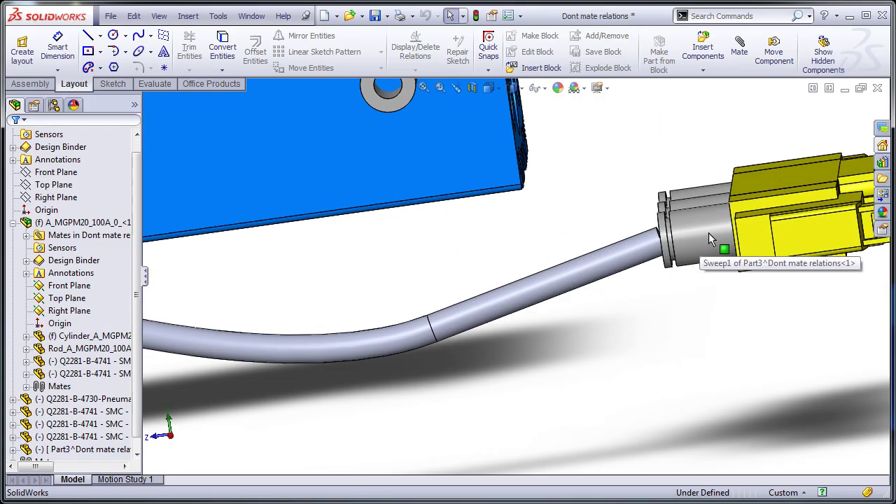
{"action": "middle_click_drag", "start_coordinate": [651, 250], "coordinate": [658, 238]}
{"action": "left_click", "coordinate": [657, 238]}
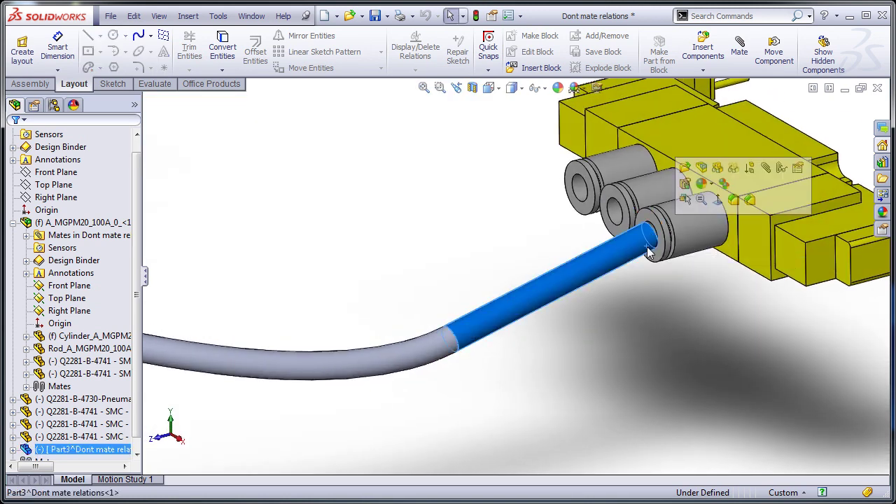
{"action": "left_click", "coordinate": [675, 230], "text": "ctrl"}
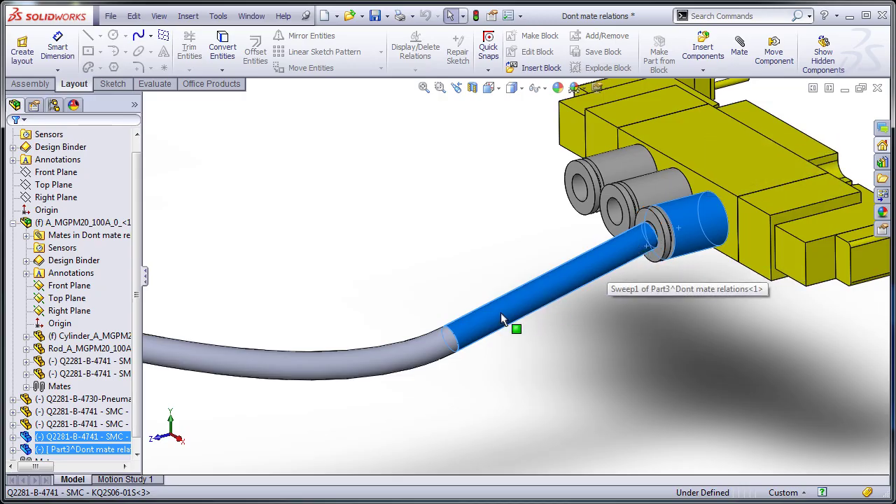
{"action": "scroll", "coordinate": [500, 312], "scroll_direction": "up", "scroll_amount": 5}
{"action": "scroll", "coordinate": [500, 312], "scroll_direction": "down", "scroll_amount": 5}
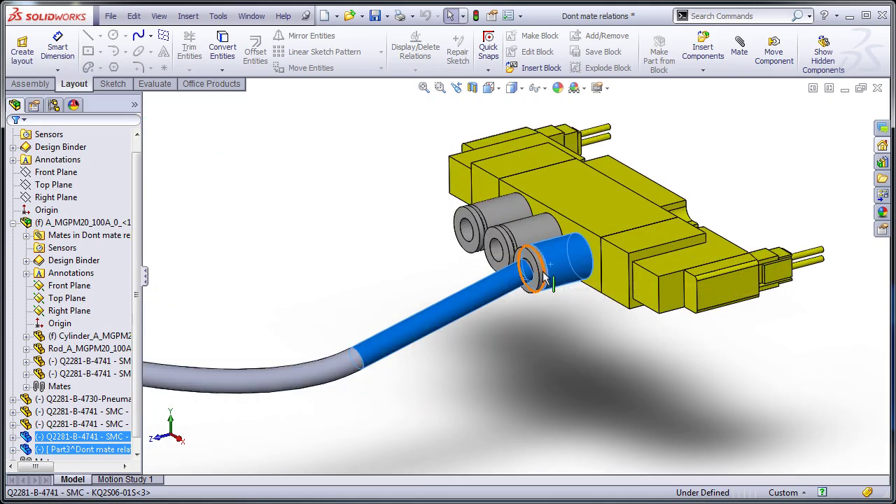
{"action": "scroll", "coordinate": [529, 306], "scroll_direction": "up", "scroll_amount": 3}
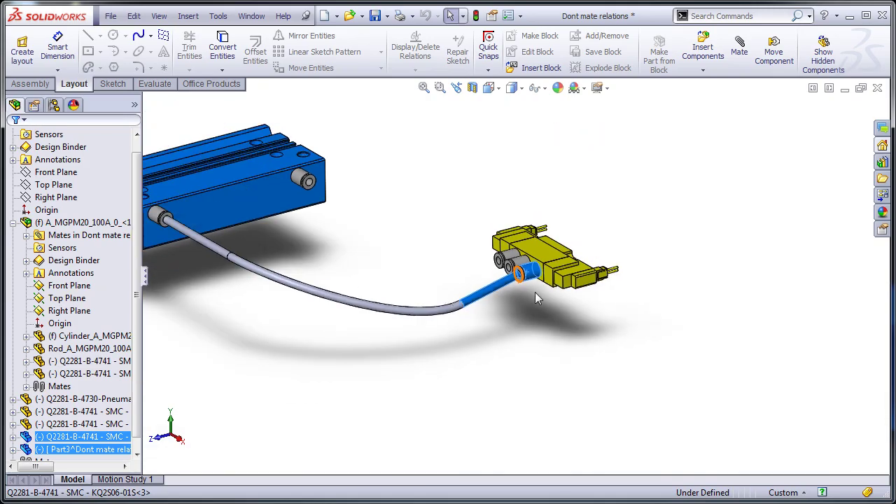
{"action": "scroll", "coordinate": [536, 298], "scroll_direction": "down", "scroll_amount": 4}
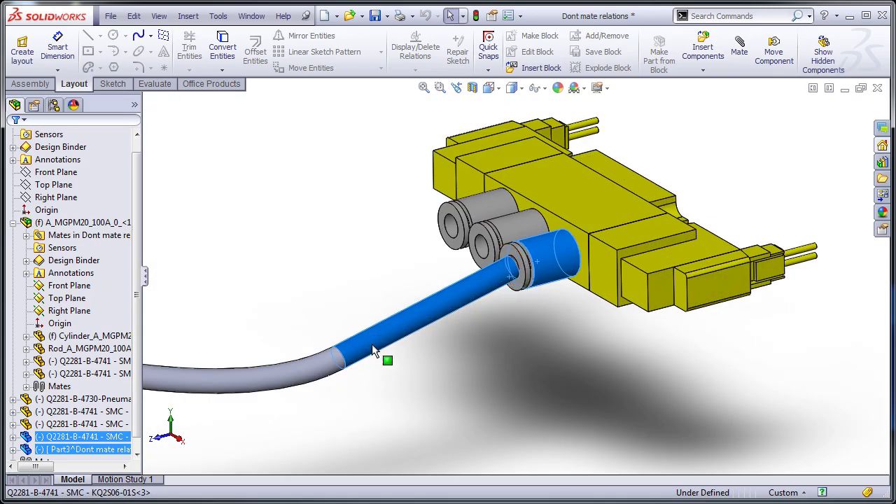
{"action": "scroll", "coordinate": [368, 340], "scroll_direction": "up", "scroll_amount": 4}
{"action": "scroll", "coordinate": [266, 301], "scroll_direction": "up", "scroll_amount": 4}
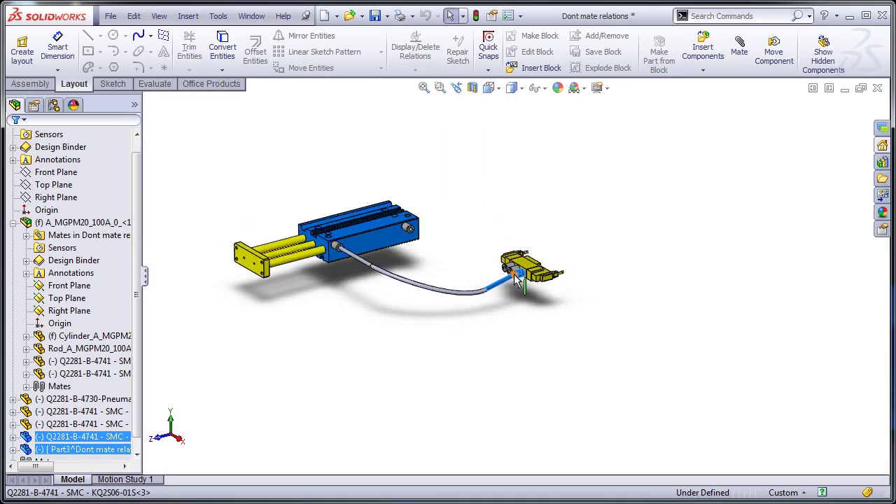
{"action": "left_click", "coordinate": [465, 266]}
{"action": "scroll", "coordinate": [469, 268], "scroll_direction": "down", "scroll_amount": 3}
{"action": "scroll", "coordinate": [480, 274], "scroll_direction": "up", "scroll_amount": 1}
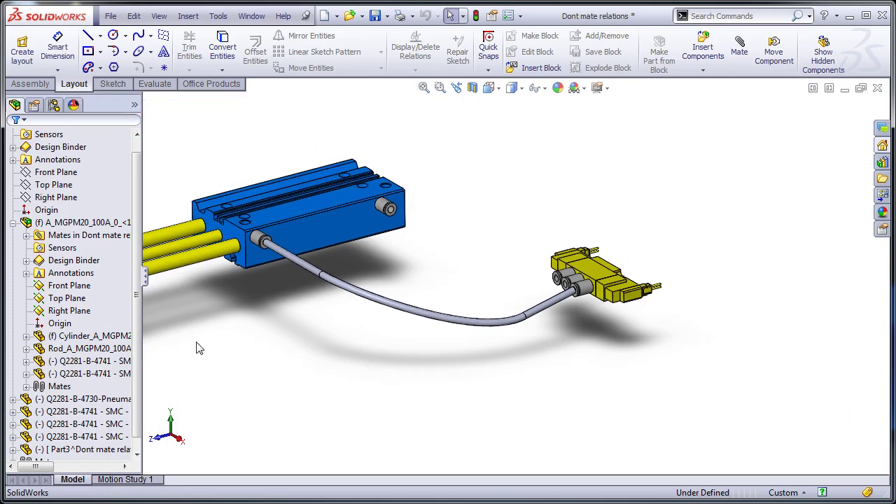
- Add a Parallel mate between Part3's Top Plane and the assembly Top Plane
{"action": "scroll", "coordinate": [70, 293], "scroll_direction": "down", "scroll_amount": 3}
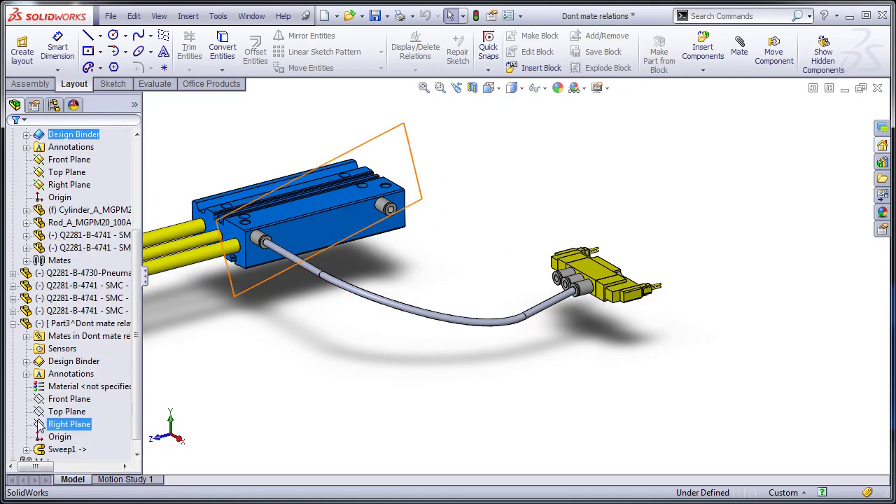
{"action": "left_click", "coordinate": [61, 413]}
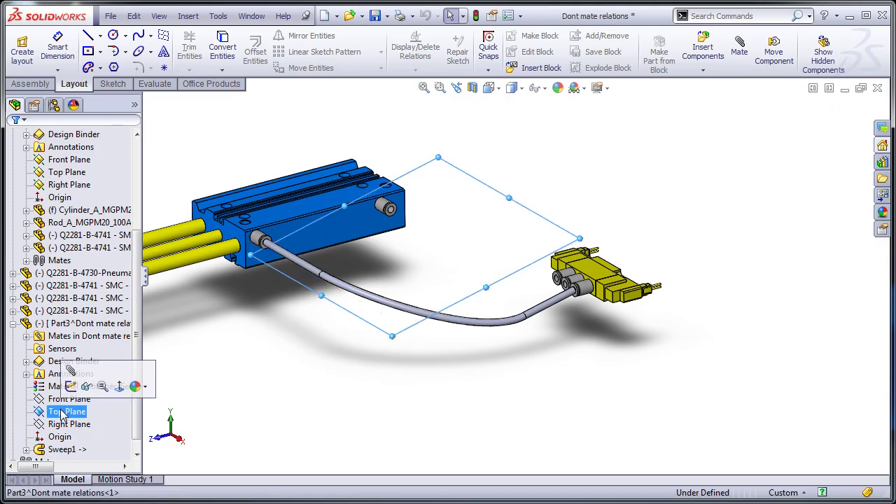
{"action": "scroll", "coordinate": [63, 310], "scroll_direction": "up", "scroll_amount": 3}
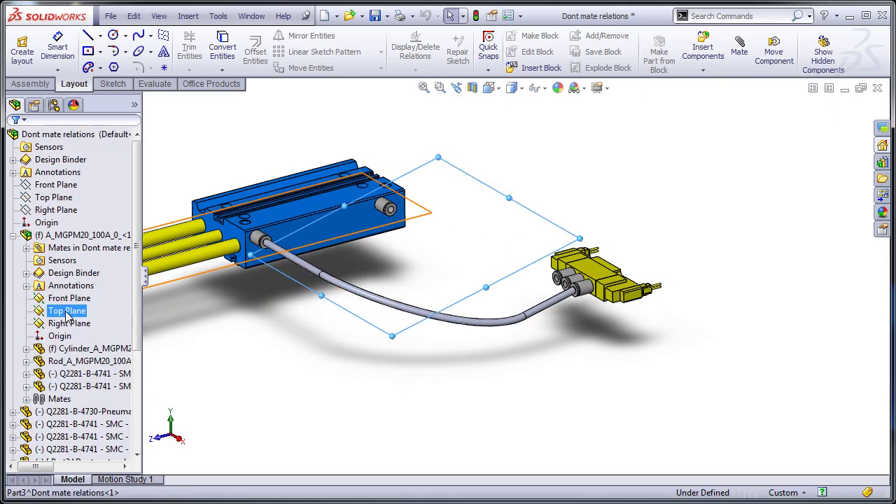
{"action": "left_click", "coordinate": [65, 199], "text": "ctrl"}
{"action": "left_click", "coordinate": [75, 166]}
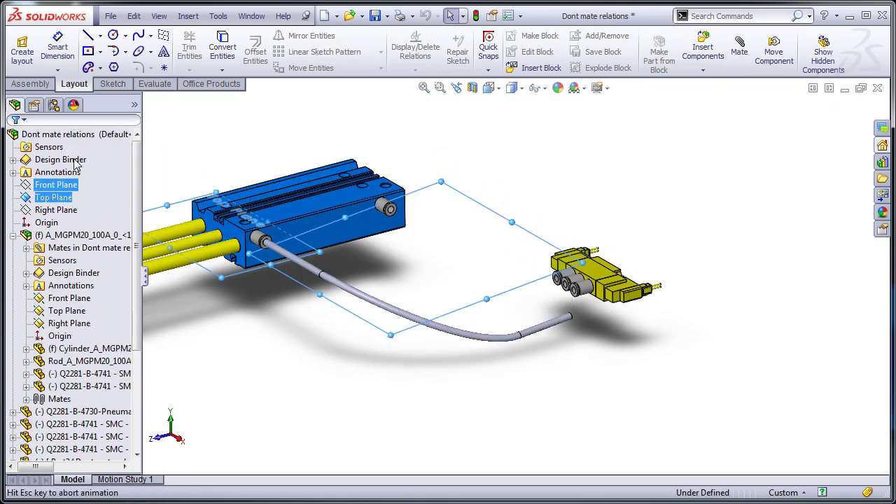
{"action": "left_click", "coordinate": [19, 291]}
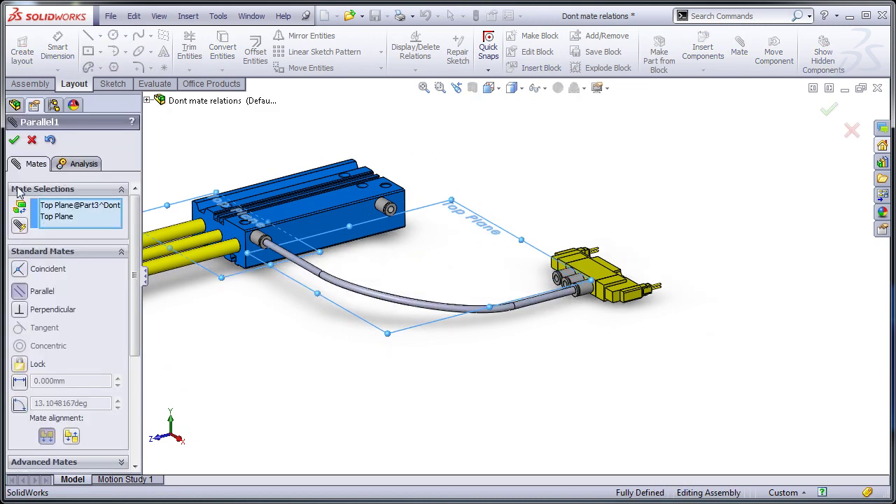
{"action": "left_click", "coordinate": [15, 141]}
{"action": "left_click", "coordinate": [16, 141]}
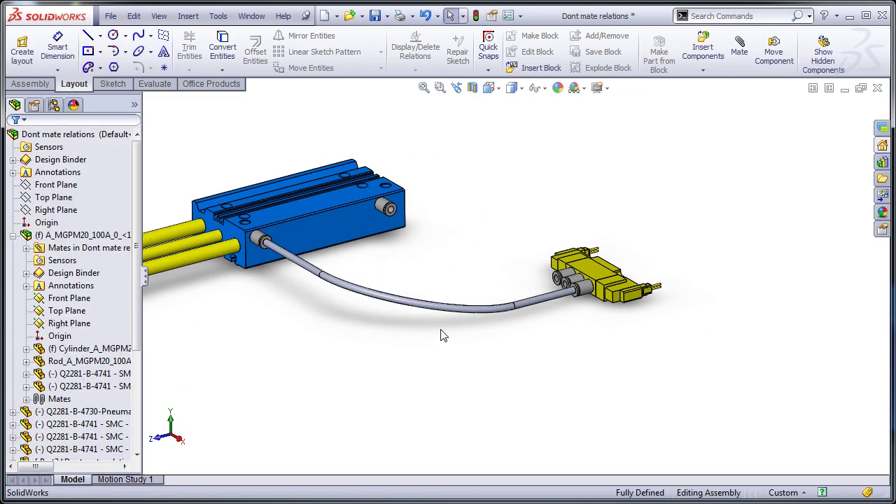
- Try dragging the now fully defined hose, then select the cylinder body
{"action": "scroll", "coordinate": [455, 226], "scroll_direction": "down", "scroll_amount": 3}
{"action": "left_click_drag", "start_coordinate": [556, 291], "coordinate": [540, 359]}
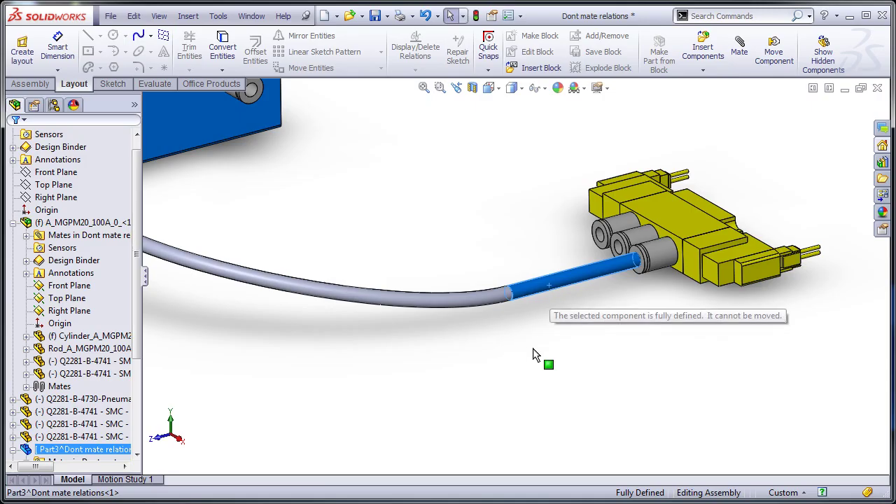
{"action": "left_click", "coordinate": [474, 226]}
{"action": "scroll", "coordinate": [459, 266], "scroll_direction": "up", "scroll_amount": 2}
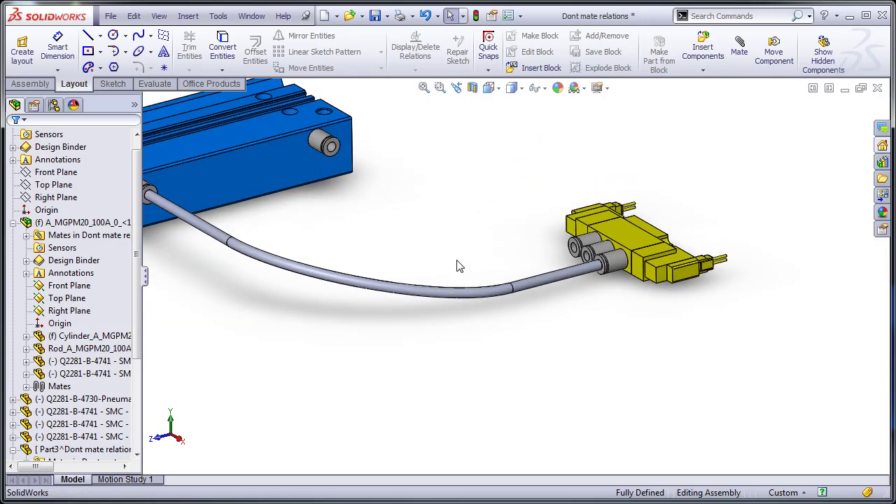
{"action": "scroll", "coordinate": [469, 264], "scroll_direction": "up", "scroll_amount": 2}
{"action": "left_click", "coordinate": [266, 235]}
- Float the A_MGPM20 cylinder assembly and drag it up and to the left
{"action": "right_click", "coordinate": [120, 222]}
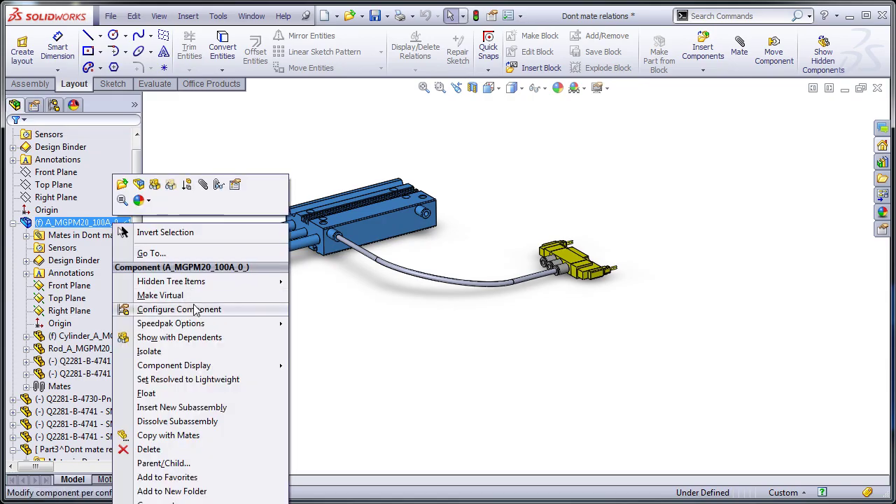
{"action": "left_click", "coordinate": [146, 393]}
{"action": "left_click_drag", "start_coordinate": [374, 235], "coordinate": [334, 206]}
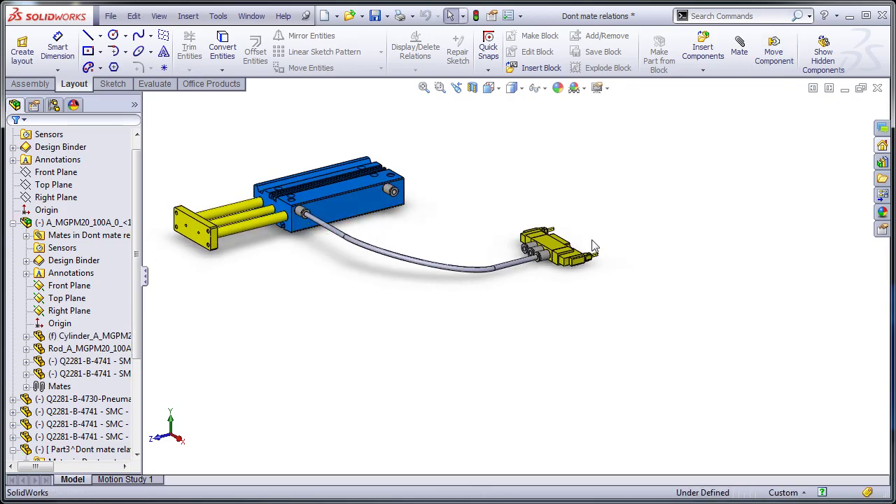
- Zoom in to check the hose still runs unbroken to the valve fitting
{"action": "scroll", "coordinate": [499, 277], "scroll_direction": "down", "scroll_amount": 2}
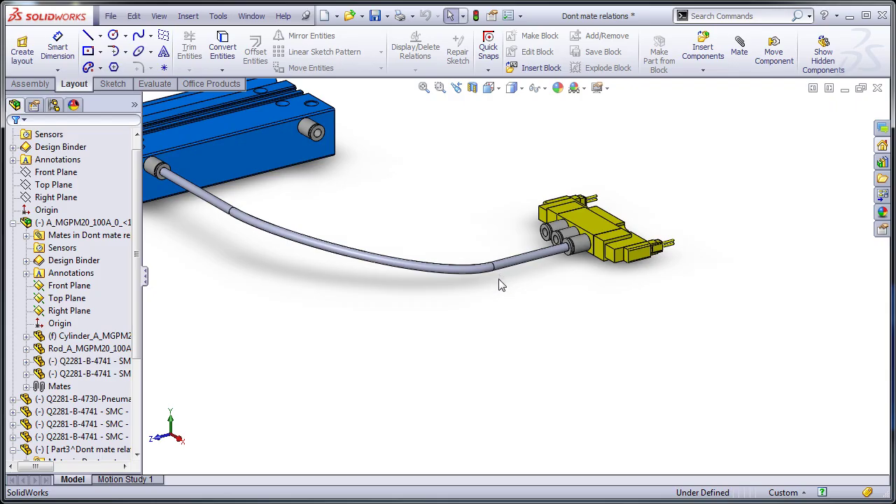
{"action": "scroll", "coordinate": [499, 281], "scroll_direction": "down", "scroll_amount": 5}
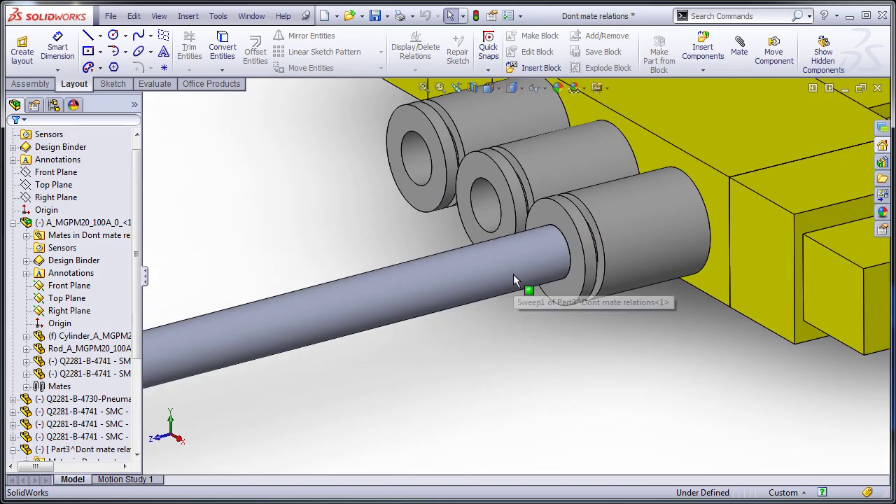
{"action": "left_click", "coordinate": [513, 273]}
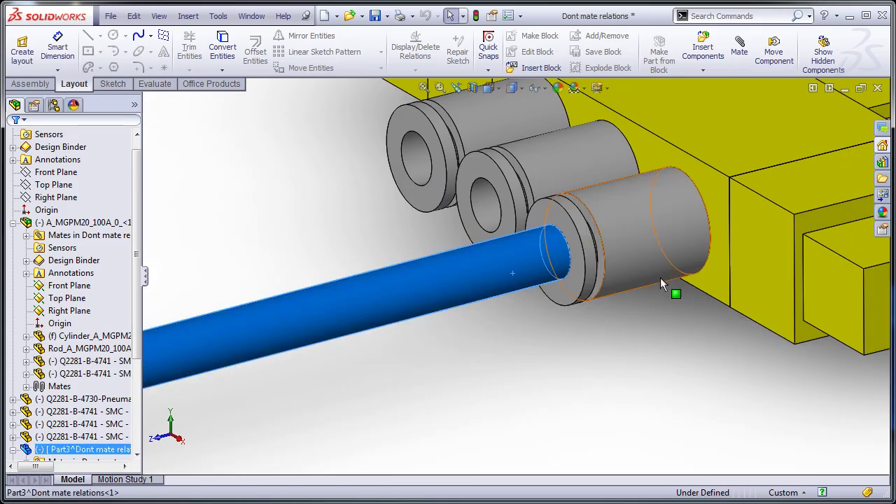
{"action": "left_click", "coordinate": [420, 224]}
{"action": "scroll", "coordinate": [416, 261], "scroll_direction": "up", "scroll_amount": 5}
{"action": "scroll", "coordinate": [427, 264], "scroll_direction": "up", "scroll_amount": 3}
{"action": "scroll", "coordinate": [421, 264], "scroll_direction": "up", "scroll_amount": 2}
{"action": "scroll", "coordinate": [346, 252], "scroll_direction": "down", "scroll_amount": 6}
{"action": "scroll", "coordinate": [387, 273], "scroll_direction": "down", "scroll_amount": 3}
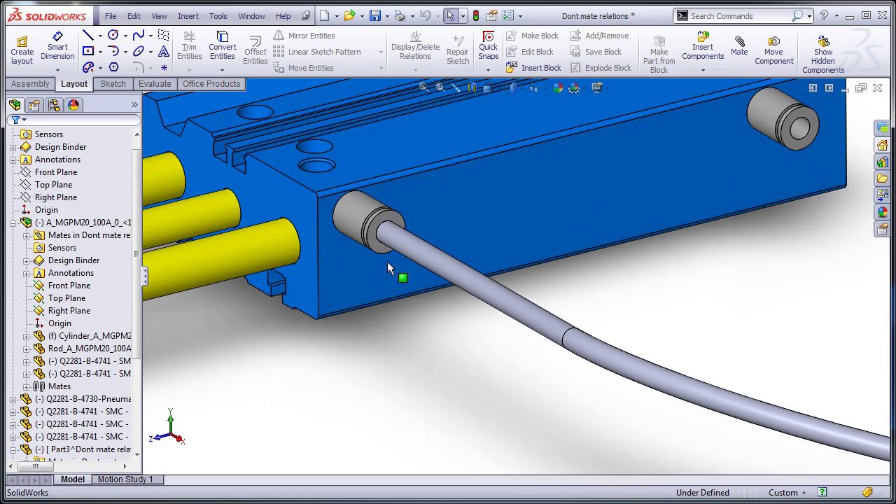
- Delete the hose's Concentric6 and Coincident8 mates
{"action": "left_click", "coordinate": [413, 248]}
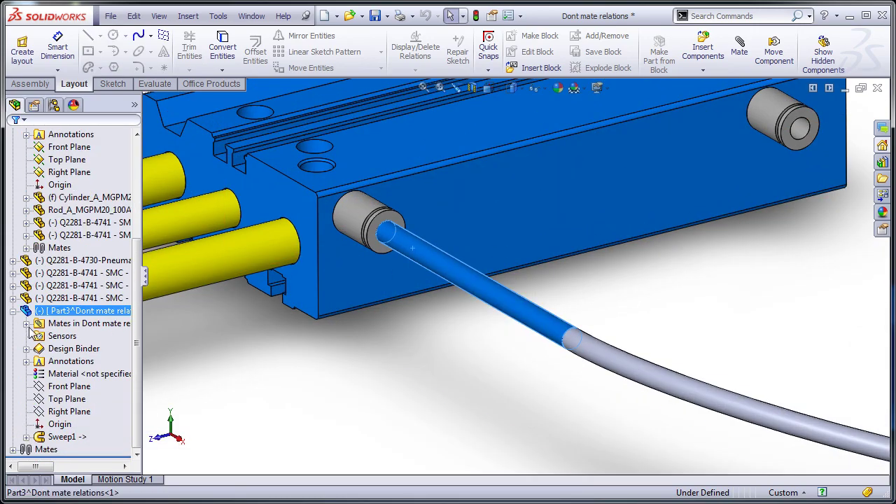
{"action": "left_click", "coordinate": [26, 324]}
{"action": "left_click", "coordinate": [84, 336]}
{"action": "left_click", "coordinate": [87, 361], "text": "ctrl"}
{"action": "left_click", "coordinate": [87, 361], "text": "ctrl"}
{"action": "left_click", "coordinate": [85, 350], "text": "ctrl"}
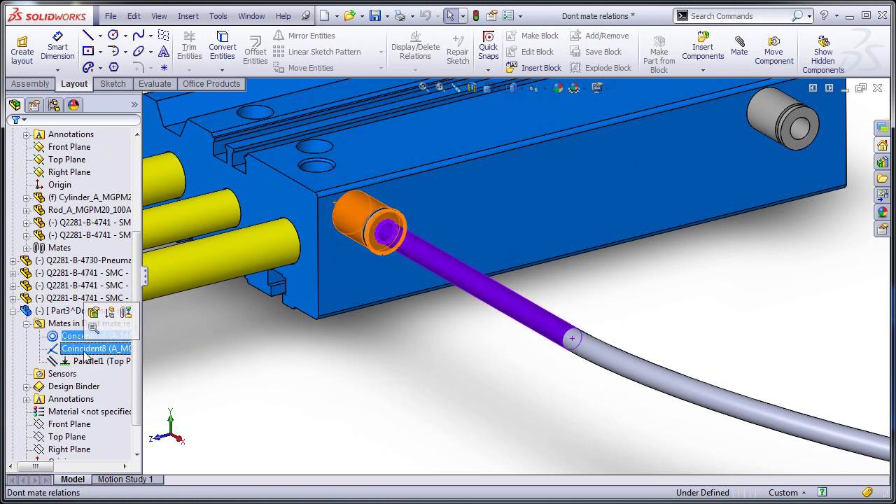
{"action": "key", "text": "Delete"}
{"action": "key", "text": "Return"}
{"action": "key", "text": "Return"}
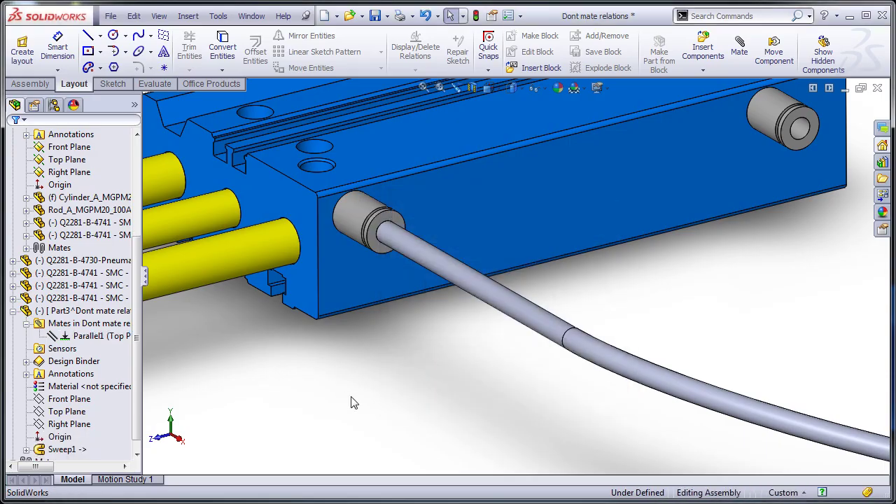
- Mate the hose end concentric with the valve fitting bore
{"action": "scroll", "coordinate": [492, 395], "scroll_direction": "up", "scroll_amount": 5}
{"action": "scroll", "coordinate": [734, 346], "scroll_direction": "down", "scroll_amount": 5}
{"action": "scroll", "coordinate": [665, 316], "scroll_direction": "down", "scroll_amount": 3}
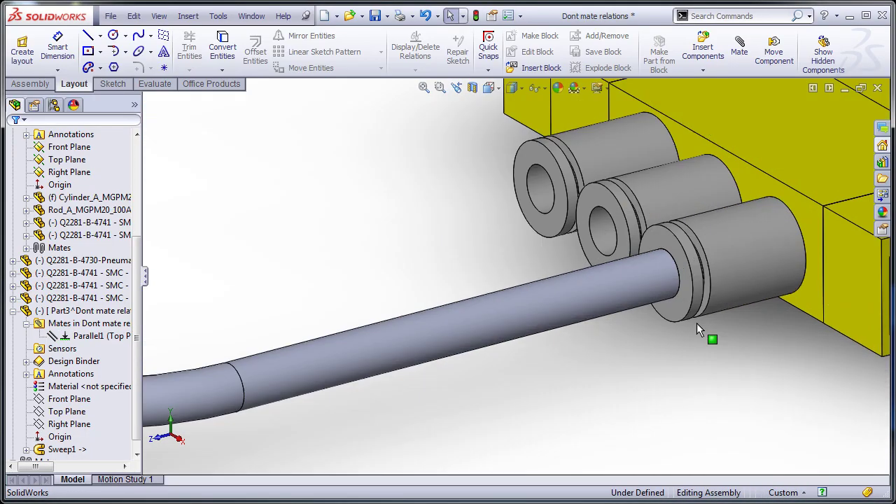
{"action": "left_click_drag", "start_coordinate": [634, 292], "coordinate": [671, 294]}
{"action": "left_click", "coordinate": [769, 249], "text": "ctrl"}
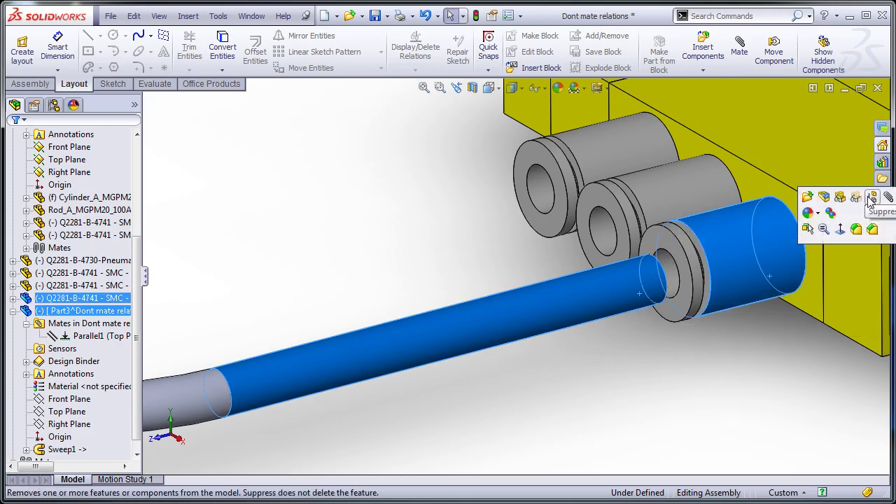
{"action": "left_click", "coordinate": [887, 197]}
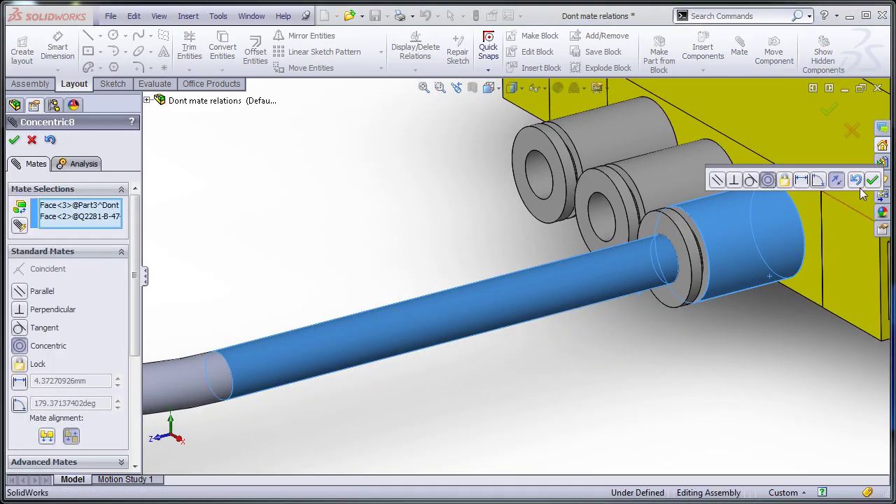
{"action": "left_click", "coordinate": [872, 180]}
- Mate the hose end face coincident with the valve fitting's inner face
{"action": "left_click_drag", "start_coordinate": [672, 276], "coordinate": [500, 299]}
{"action": "left_click", "coordinate": [637, 238]}
{"action": "middle_click_drag", "start_coordinate": [636, 238], "coordinate": [558, 316]}
{"action": "left_click", "coordinate": [600, 275]}
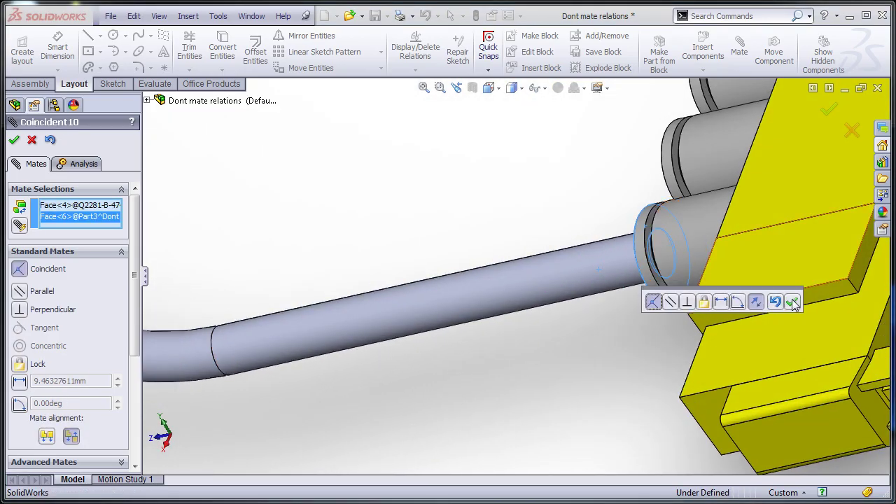
{"action": "left_click", "coordinate": [793, 302]}
{"action": "scroll", "coordinate": [520, 310], "scroll_direction": "down", "scroll_amount": 3}
{"action": "middle_click_drag", "start_coordinate": [520, 310], "coordinate": [614, 226]}
{"action": "scroll", "coordinate": [531, 232], "scroll_direction": "down", "scroll_amount": 3}
{"action": "scroll", "coordinate": [613, 226], "scroll_direction": "up", "scroll_amount": 4}
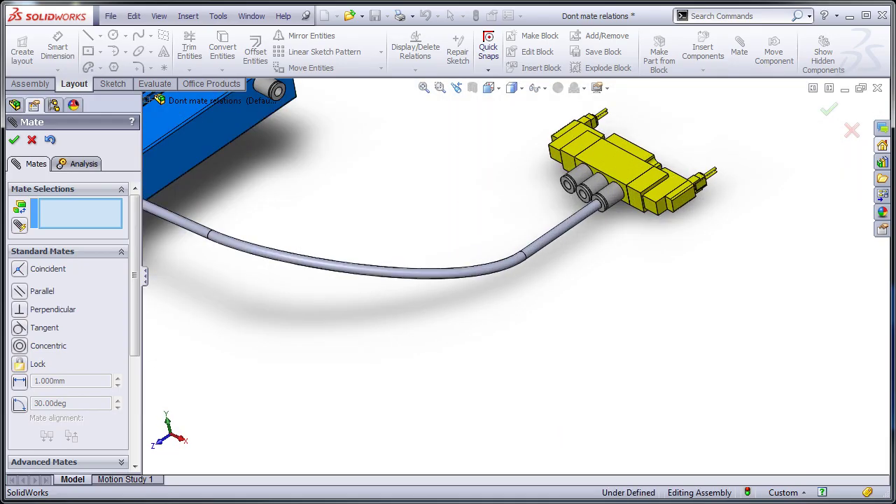
- Finish adding mates and fix the yellow pneumatic valve in place
{"action": "left_click", "coordinate": [14, 141]}
{"action": "scroll", "coordinate": [340, 216], "scroll_direction": "down", "scroll_amount": 3}
{"action": "left_click", "coordinate": [19, 319]}
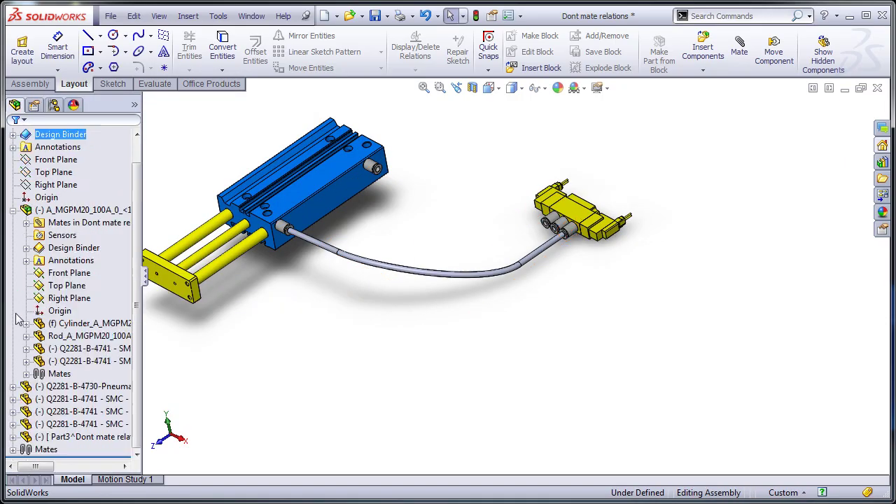
{"action": "left_click", "coordinate": [585, 214]}
{"action": "right_click", "coordinate": [586, 214]}
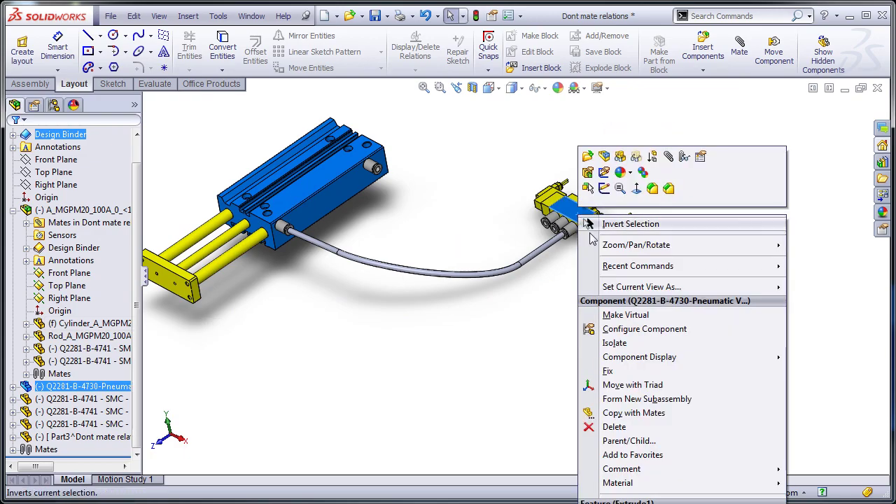
{"action": "left_click", "coordinate": [622, 372]}
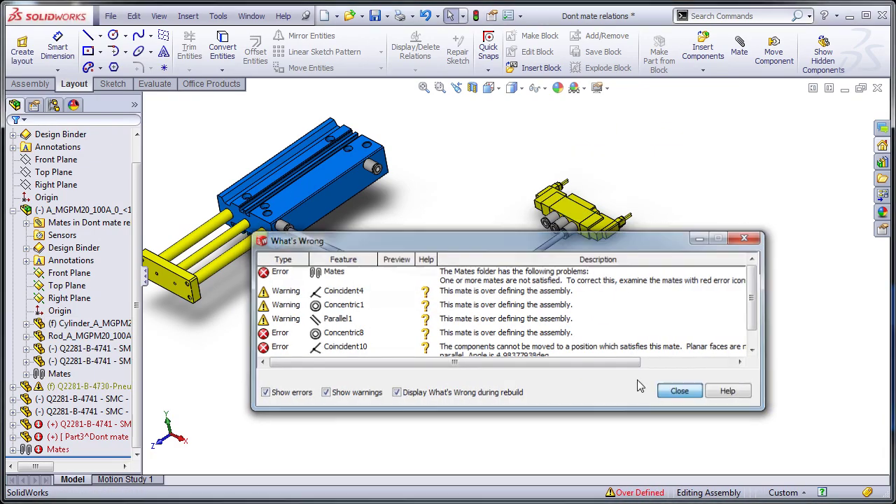
{"action": "left_click", "coordinate": [682, 391]}
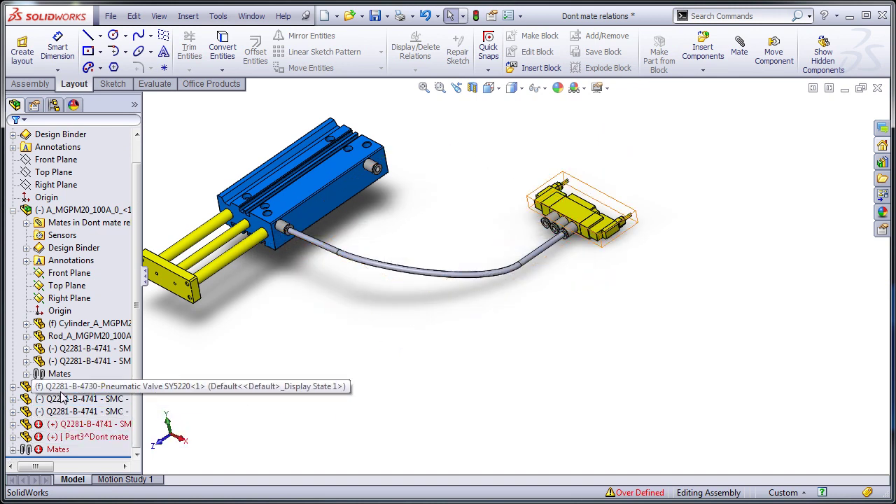
- Suppress the valve's Coincident4 and Concentric1 mates
{"action": "left_click", "coordinate": [62, 387]}
{"action": "left_click", "coordinate": [12, 387]}
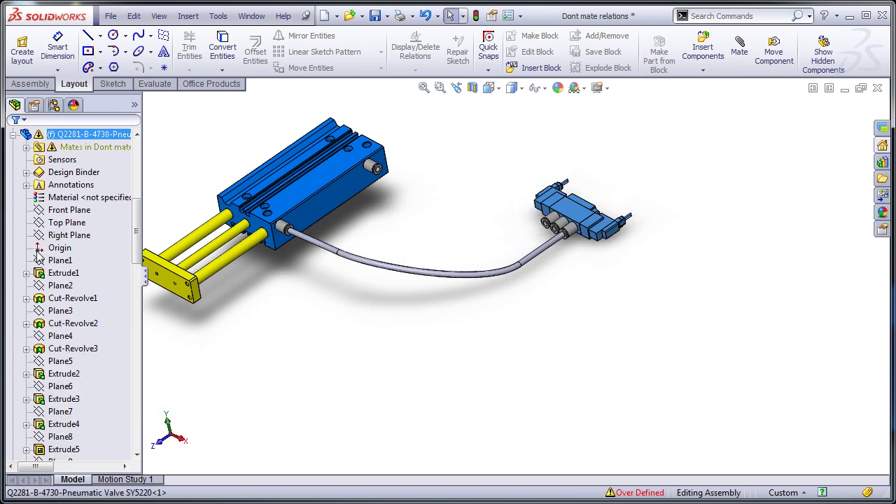
{"action": "left_click", "coordinate": [26, 147]}
{"action": "left_click", "coordinate": [84, 185]}
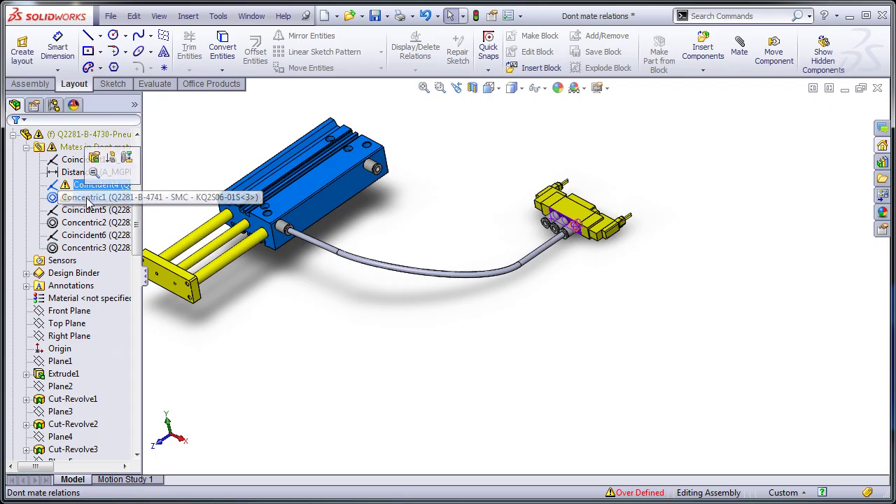
{"action": "left_click", "coordinate": [89, 199], "text": "ctrl"}
{"action": "left_click", "coordinate": [116, 157]}
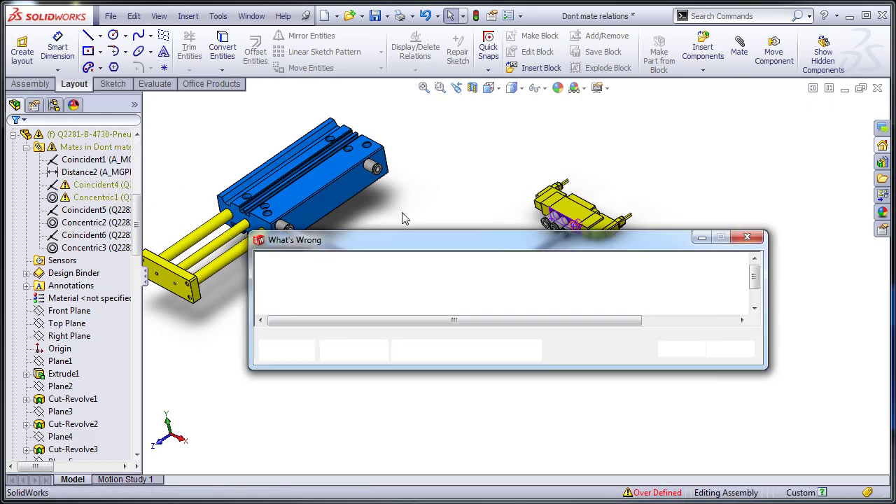
{"action": "left_click", "coordinate": [682, 352]}
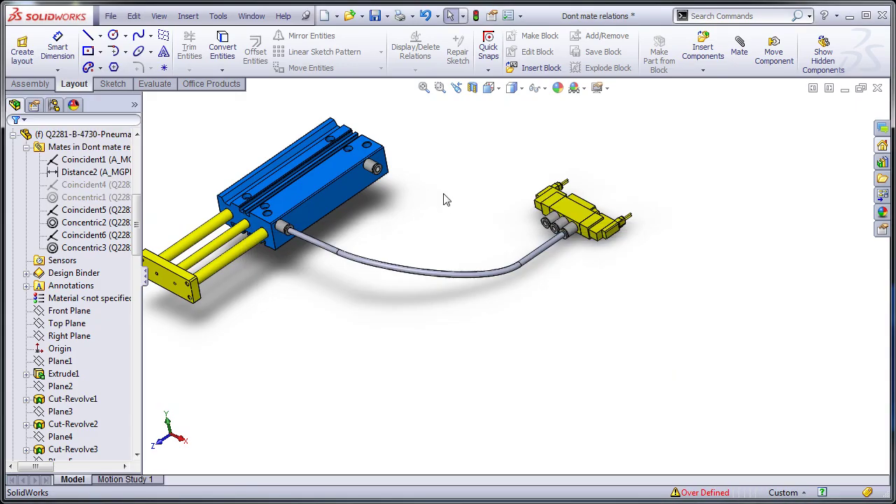
{"action": "left_click", "coordinate": [19, 139]}
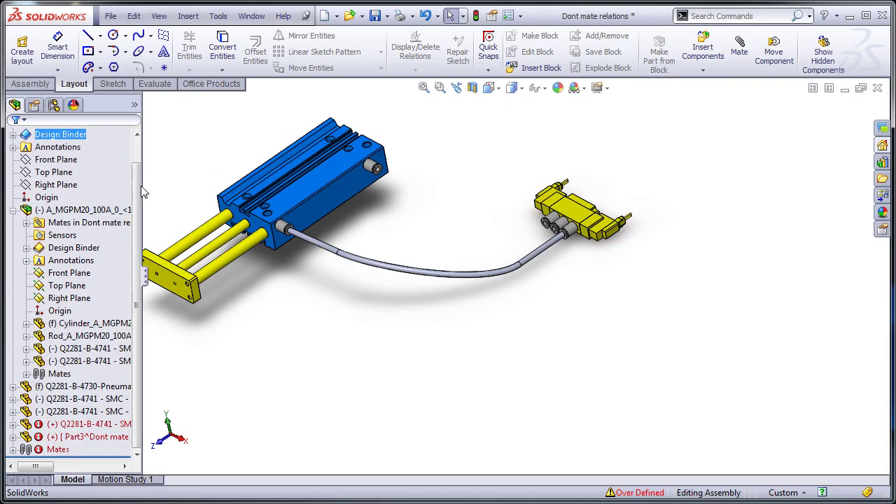
- Rebuild the assembly and select the Concentric8 and Coincident10 mates flagged as errors
{"action": "key", "text": "ctrl+z"}
{"action": "left_click", "coordinate": [678, 350]}
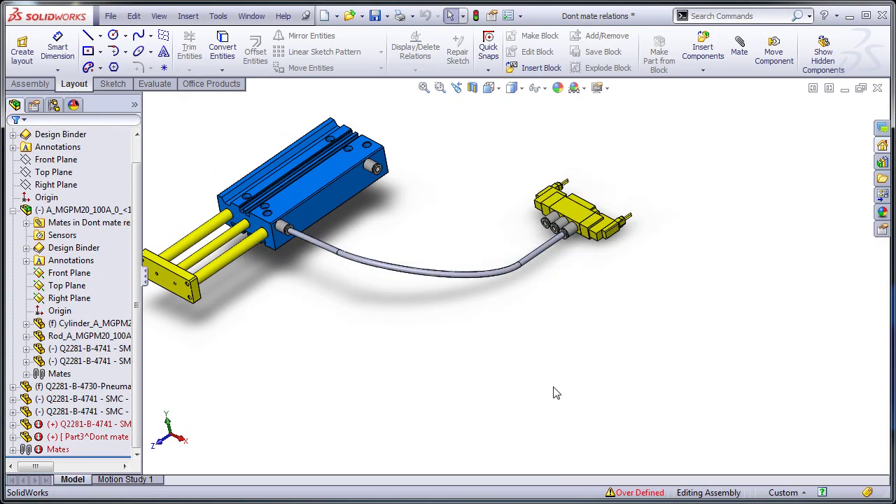
{"action": "left_click", "coordinate": [13, 448]}
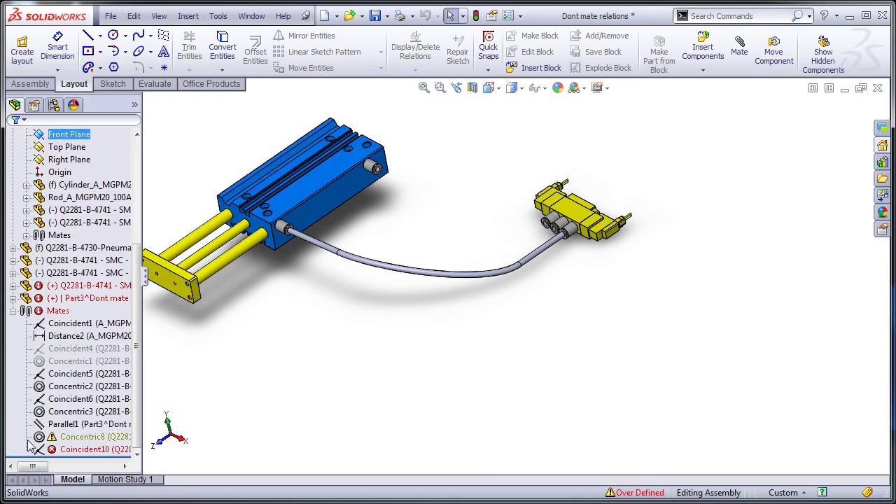
{"action": "left_click", "coordinate": [77, 436]}
{"action": "left_click", "coordinate": [77, 449], "text": "shift"}
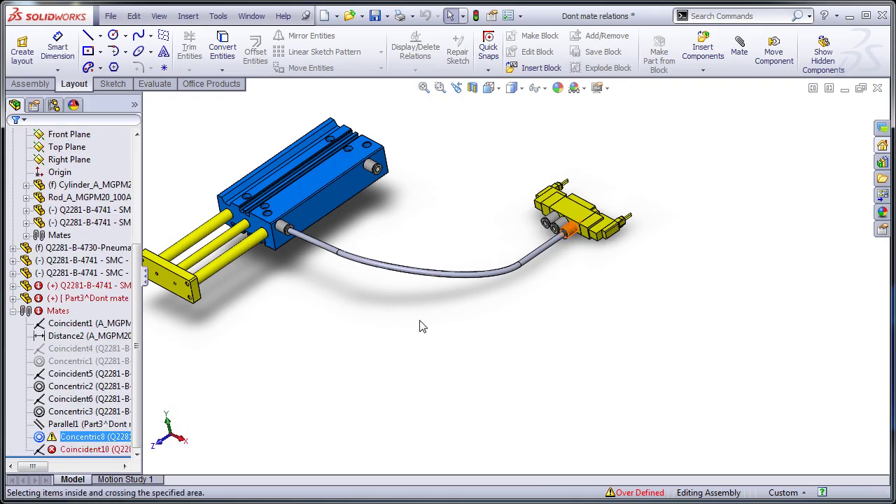
- Drag the blue cylinder up and to the left, then dismiss the error report
{"action": "left_click_drag", "start_coordinate": [342, 198], "coordinate": [279, 193]}
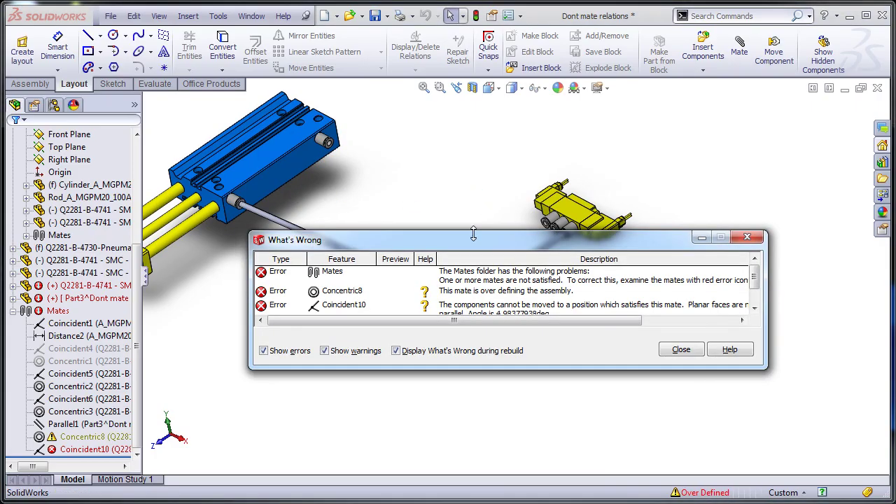
{"action": "left_click_drag", "start_coordinate": [473, 239], "coordinate": [470, 299]}
{"action": "left_click", "coordinate": [674, 410]}
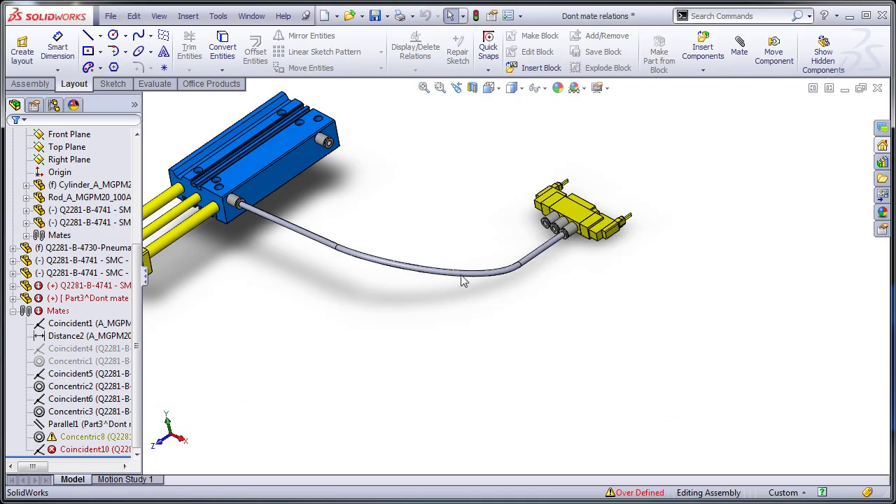
- Drag the blue cylinder further up-left until Sweep1 fails and the hose disappears
{"action": "left_click_drag", "start_coordinate": [249, 186], "coordinate": [453, 196]}
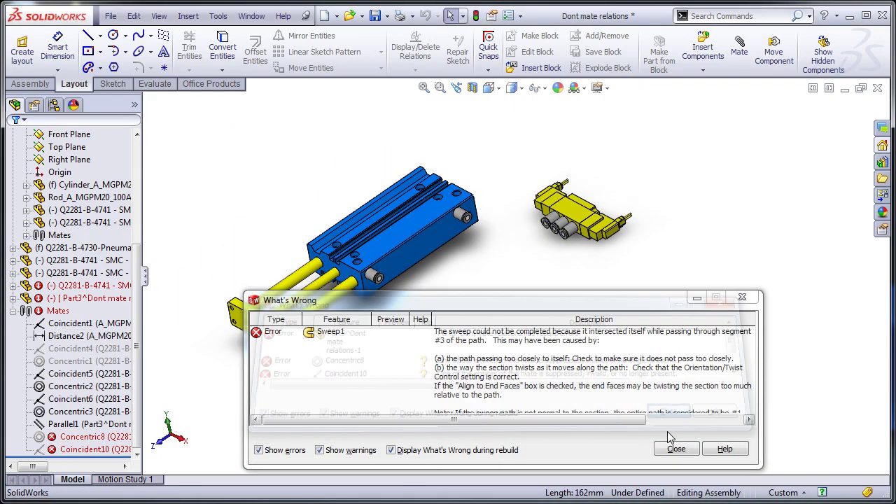
{"action": "left_click", "coordinate": [676, 444]}
{"action": "left_click_drag", "start_coordinate": [378, 224], "coordinate": [368, 218]}
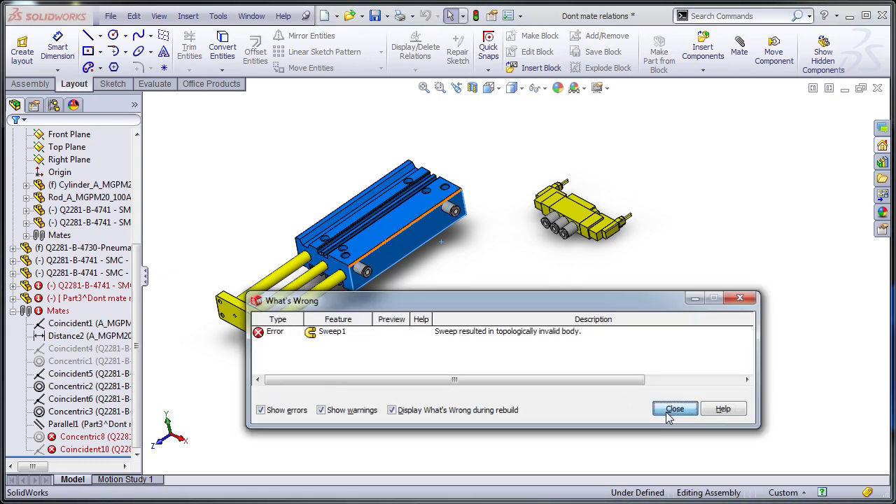
{"action": "left_click", "coordinate": [669, 415]}
{"action": "left_click_drag", "start_coordinate": [378, 266], "coordinate": [257, 202]}
{"action": "left_click", "coordinate": [676, 413]}
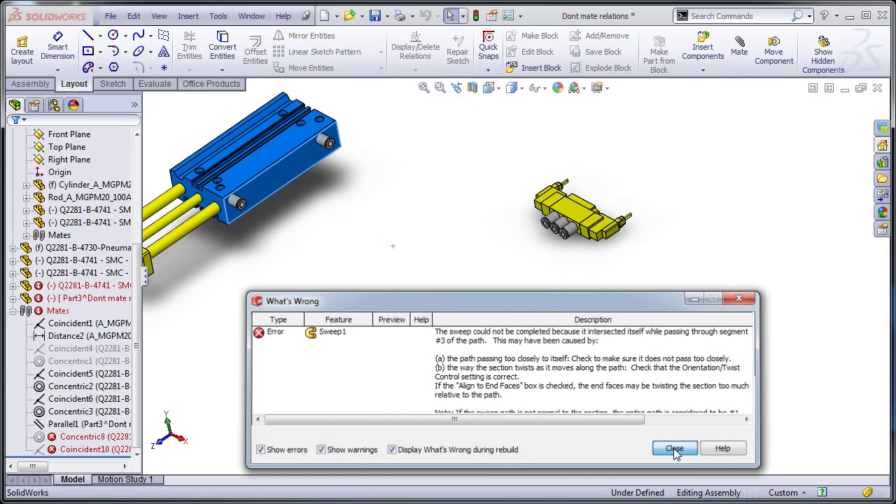
{"action": "left_click", "coordinate": [676, 448]}
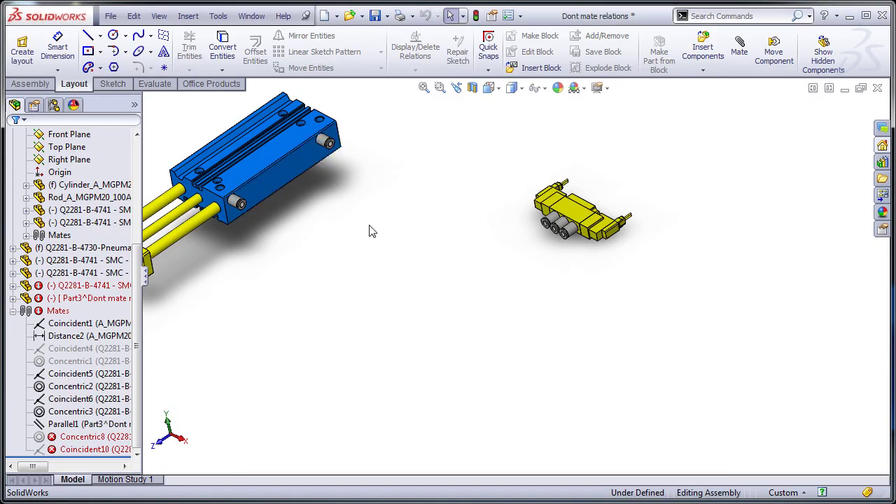
- Expand Part3's Sweep1 and view its 3DSketch1 path
{"action": "left_click", "coordinate": [12, 298]}
{"action": "left_click", "coordinate": [27, 425]}
{"action": "left_click", "coordinate": [80, 436]}
{"action": "left_click", "coordinate": [97, 449]}
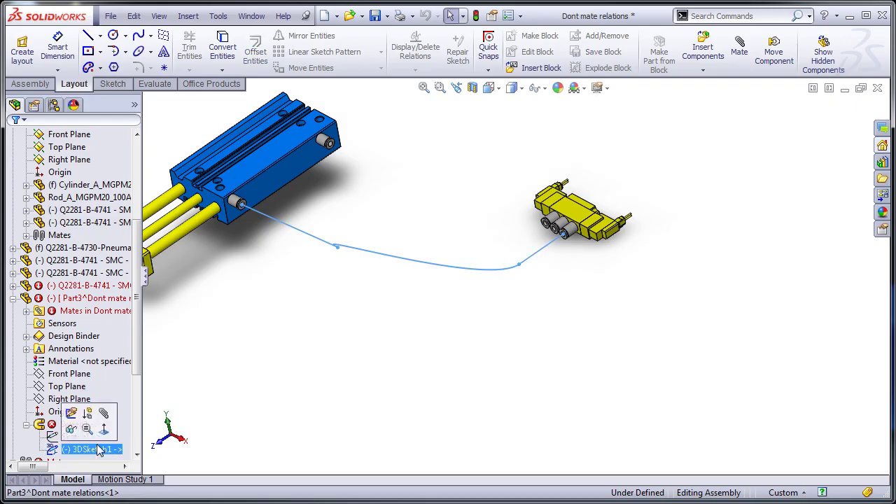
{"action": "left_click", "coordinate": [590, 341]}
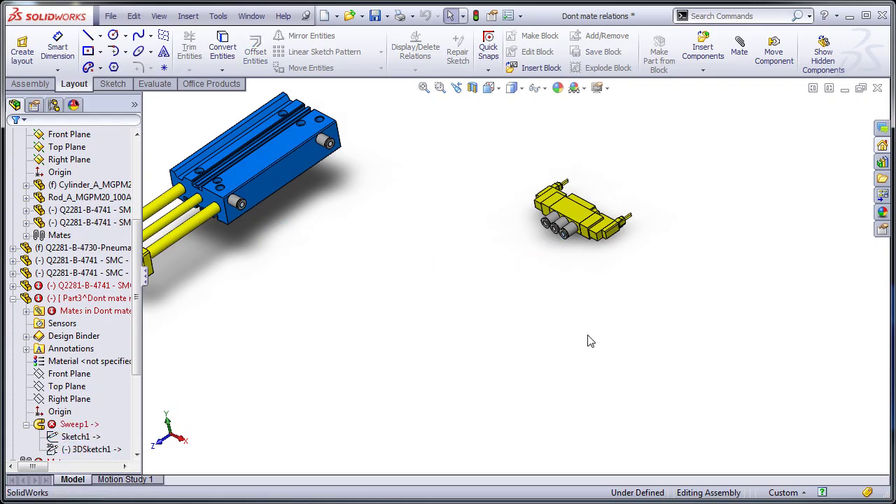